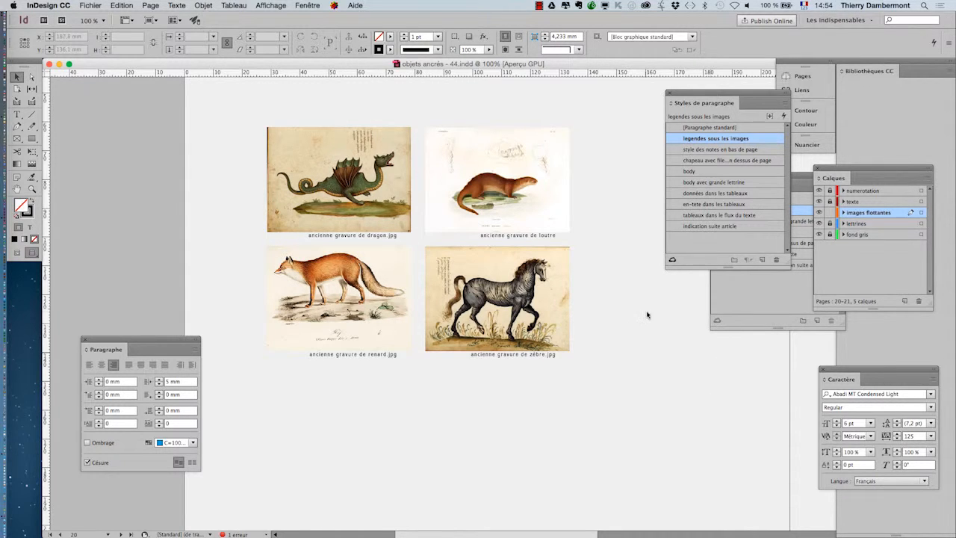
Open the table of contents settings (Table des matières) from the page 2–3 spread with nothing selected
key("super+minus")
key("super+minus")
left_click_drag(551, 195, 441, 467)
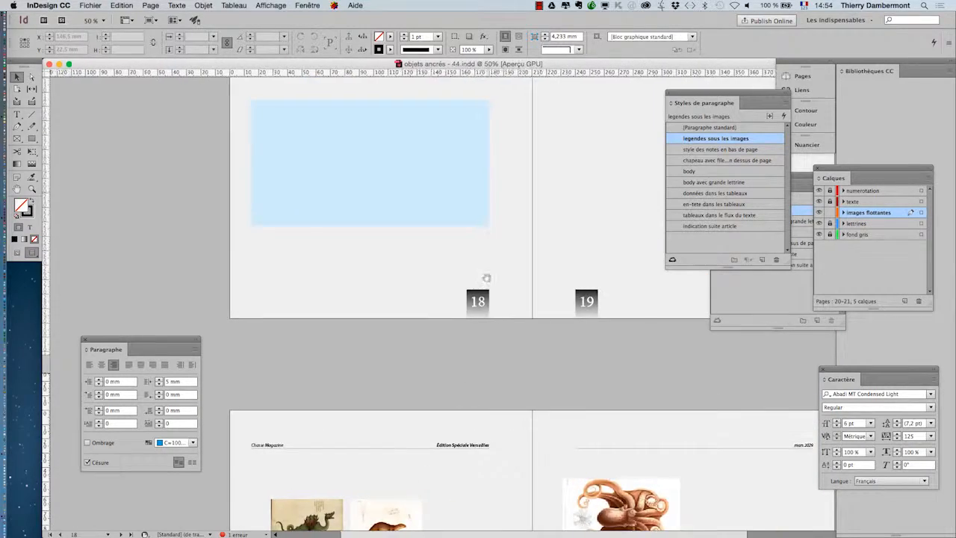
scroll(523, 326, "down", 15)
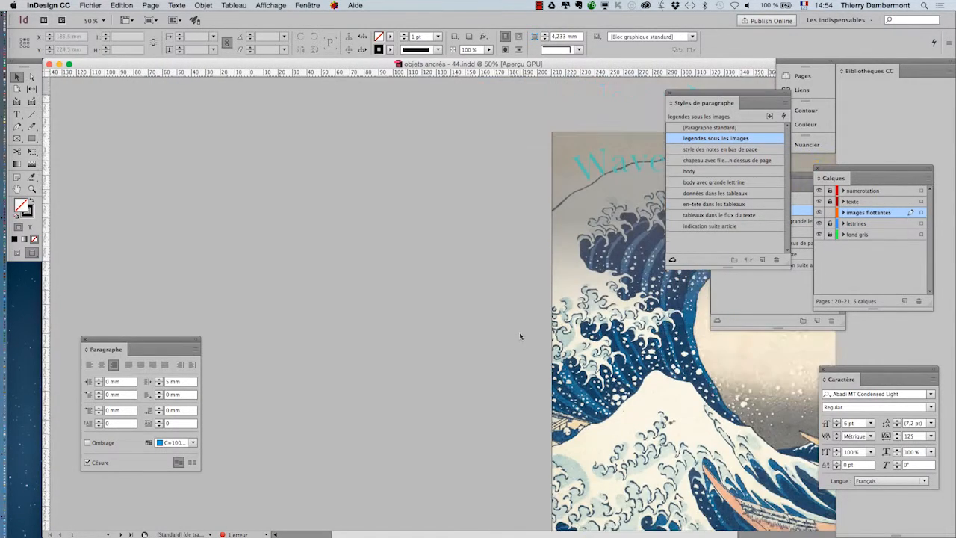
scroll(527, 338, "down", 10)
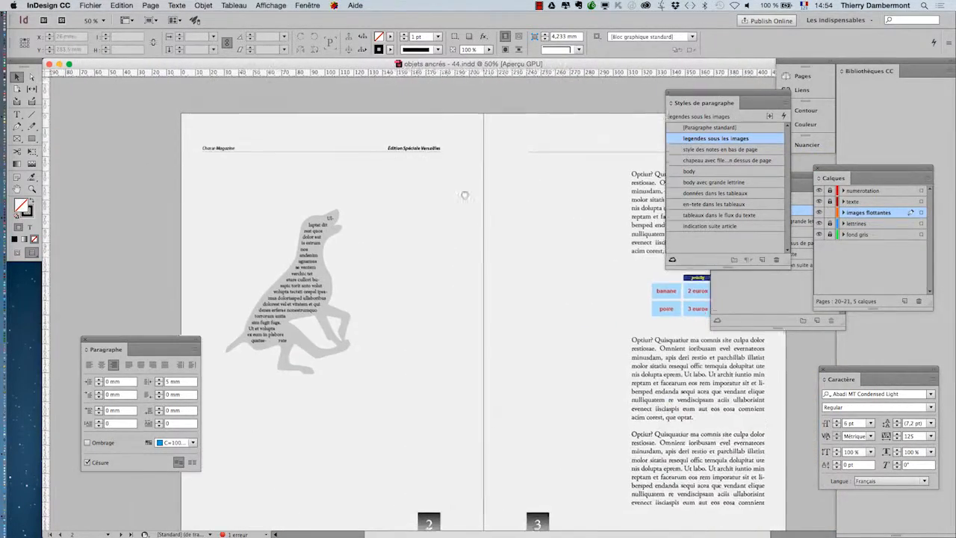
left_click_drag(433, 317, 464, 381)
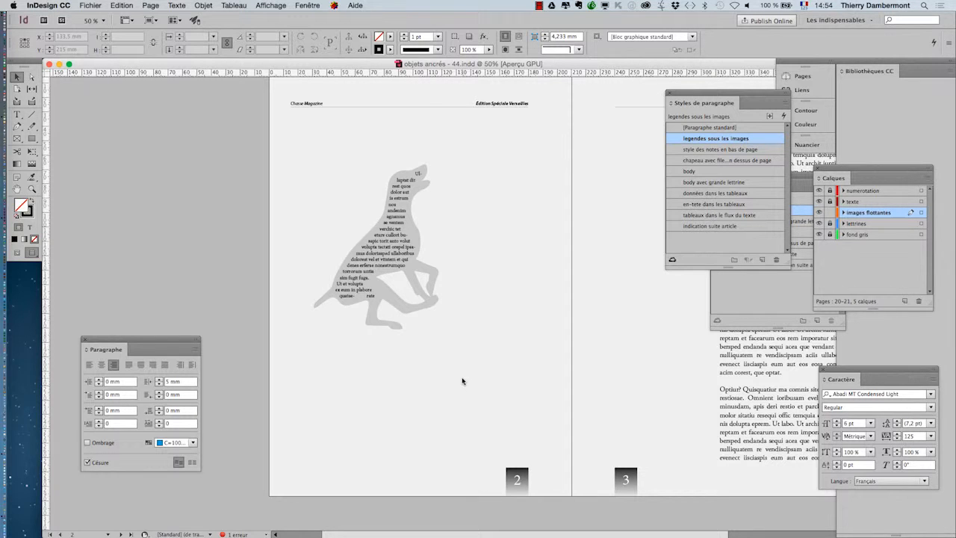
left_click(163, 237)
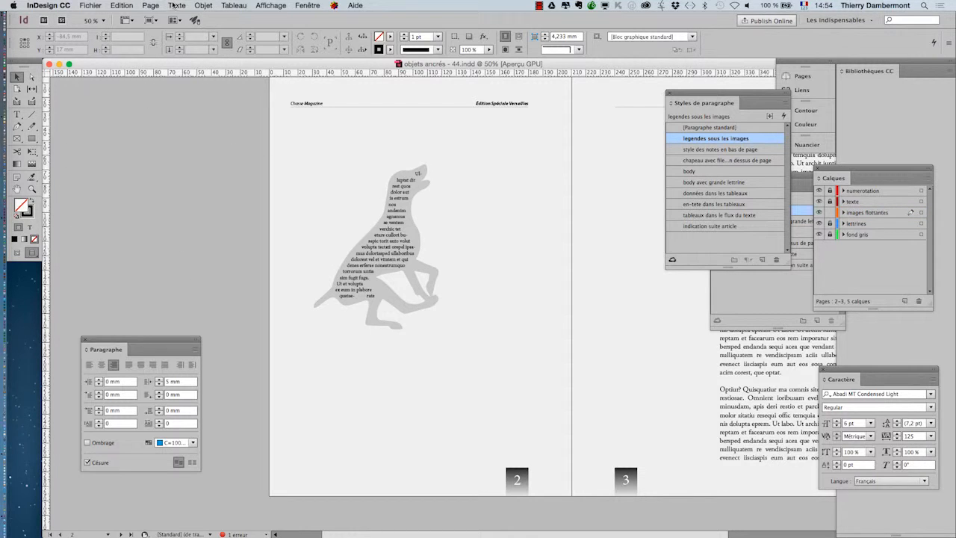
left_click(120, 5)
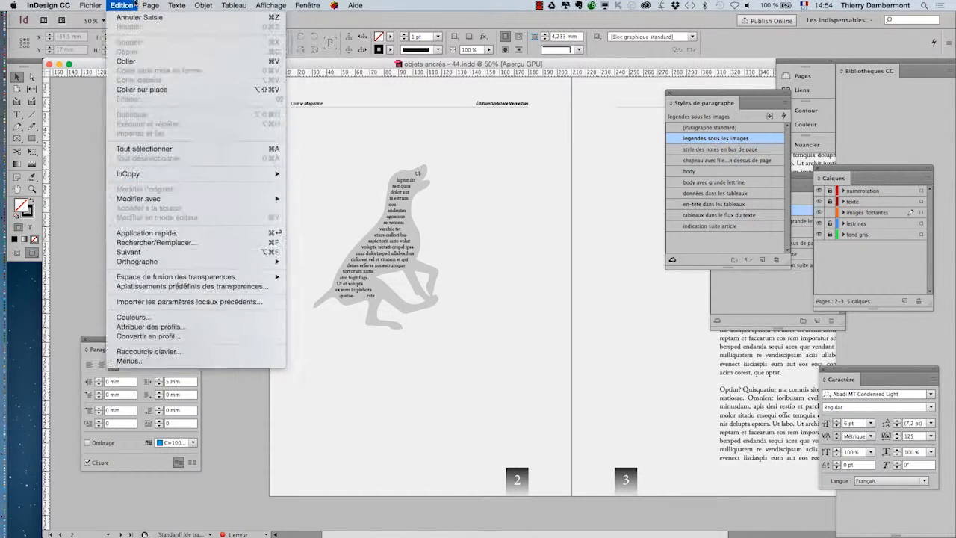
mouse_move(150, 5)
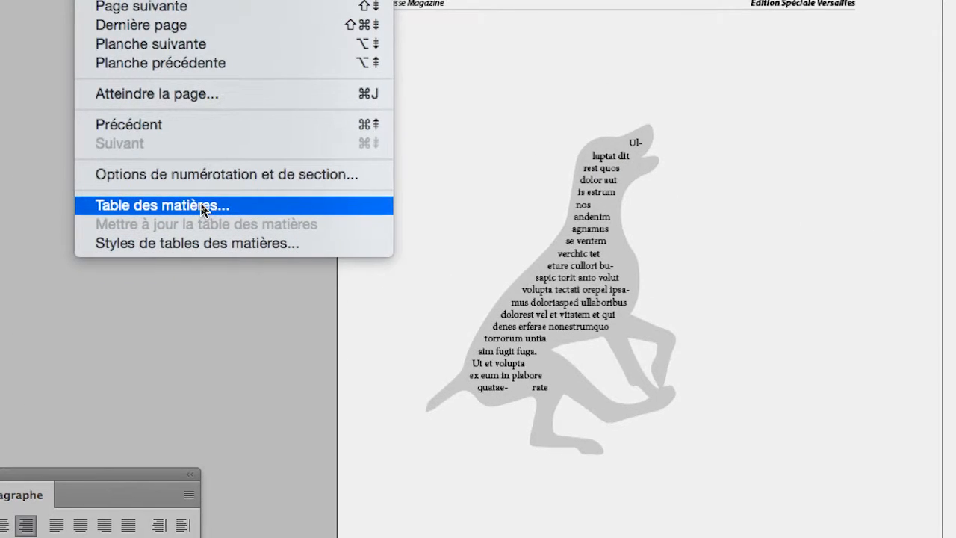
left_click(202, 212)
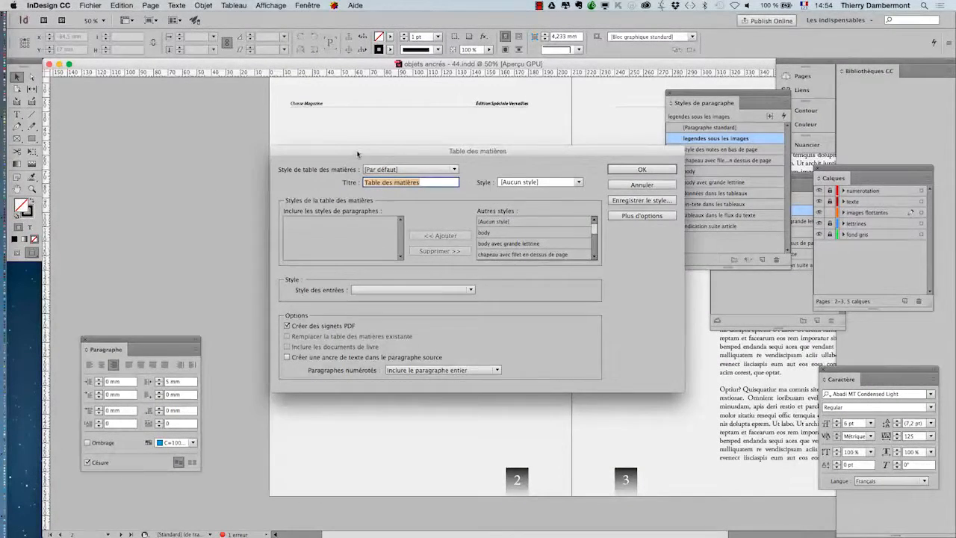
left_click_drag(357, 153, 280, 102)
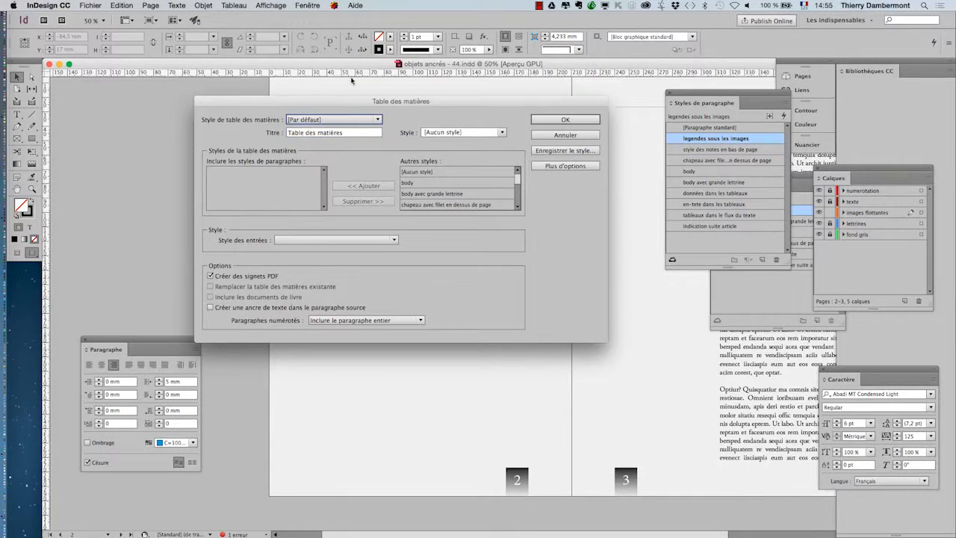
left_click_drag(347, 103, 294, 77)
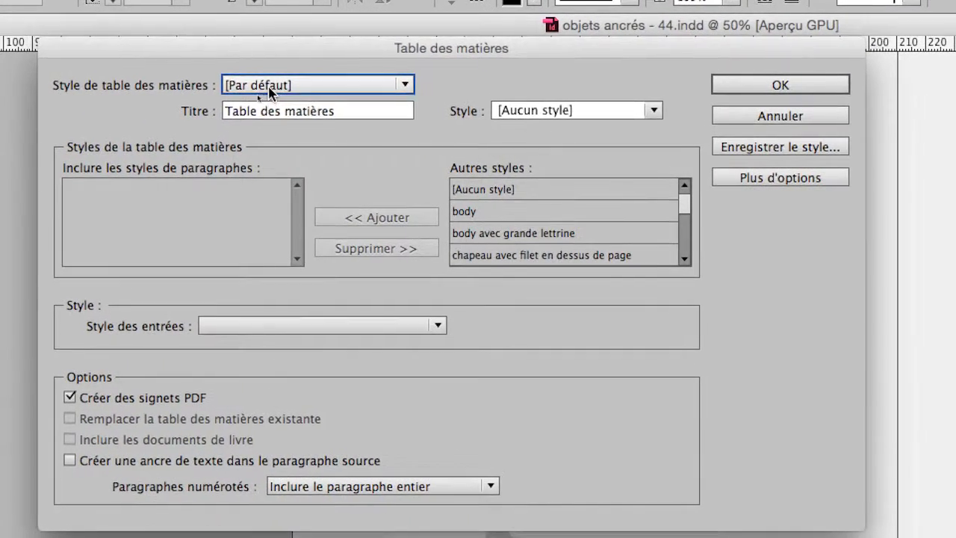
Try to save the [Par défaut] table of contents settings as a style before including any paragraph style
left_click(221, 112)
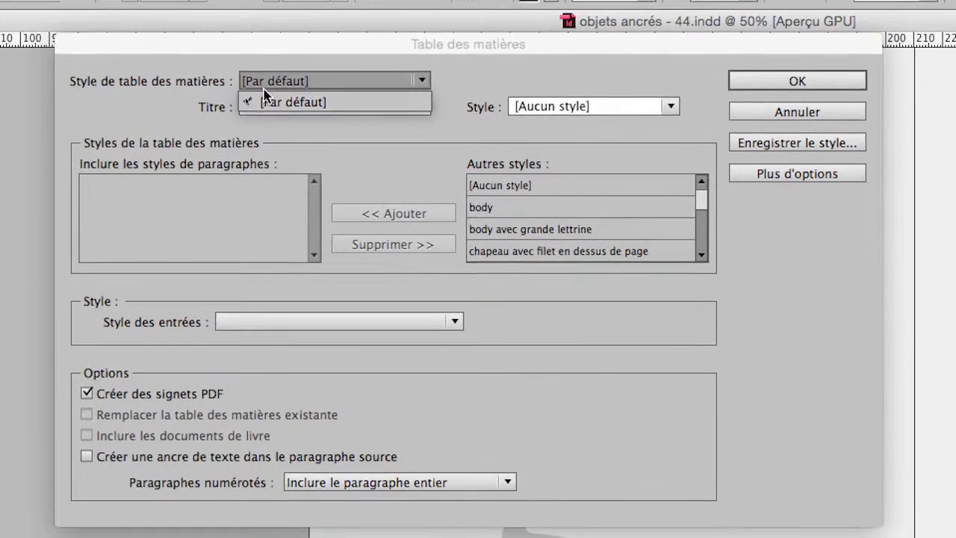
left_click(217, 85)
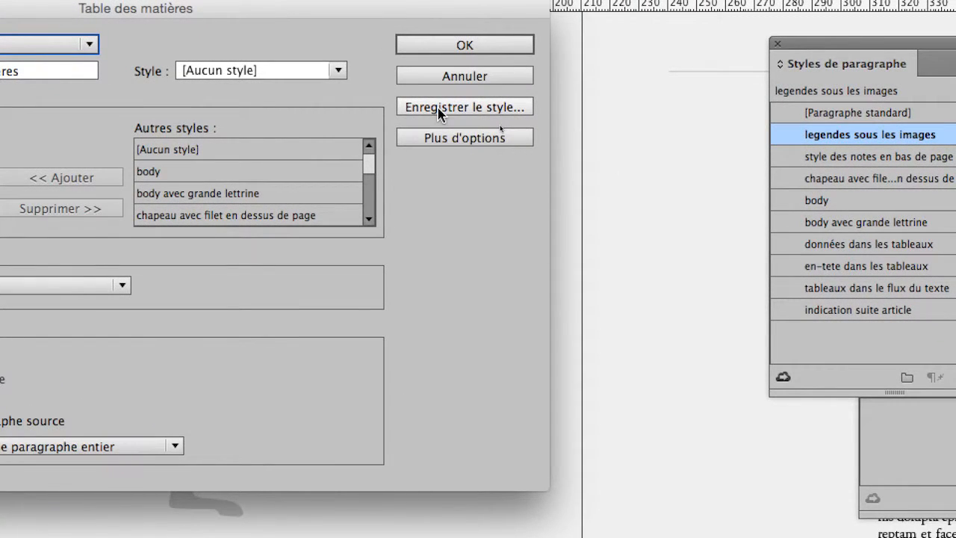
left_click(440, 112)
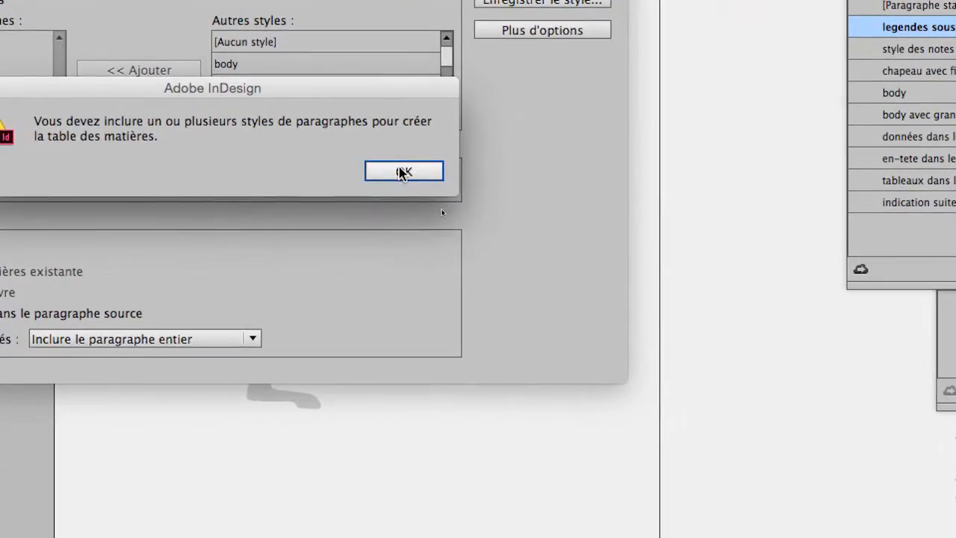
left_click(401, 171)
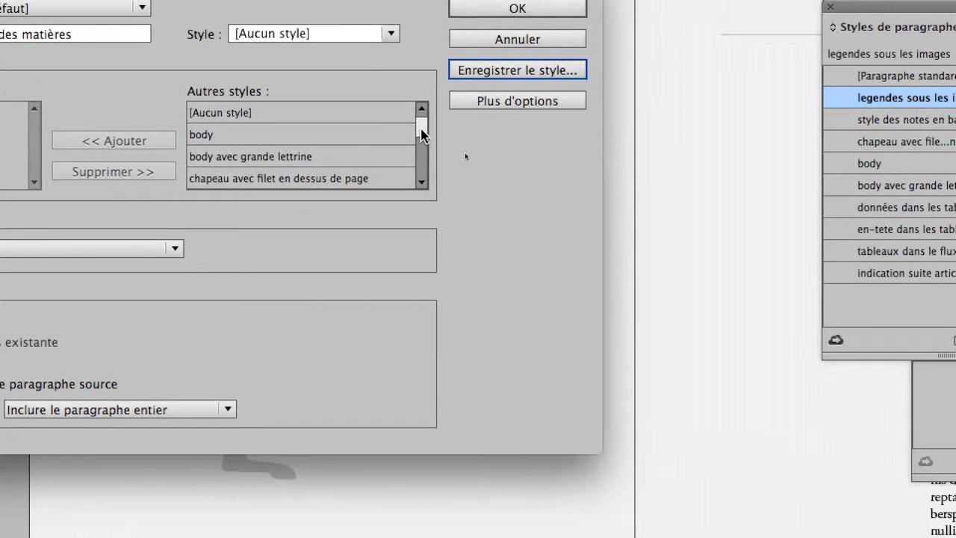
Include the paragraph style "legendes sous les images" in the table of contents
left_click_drag(422, 134, 420, 143)
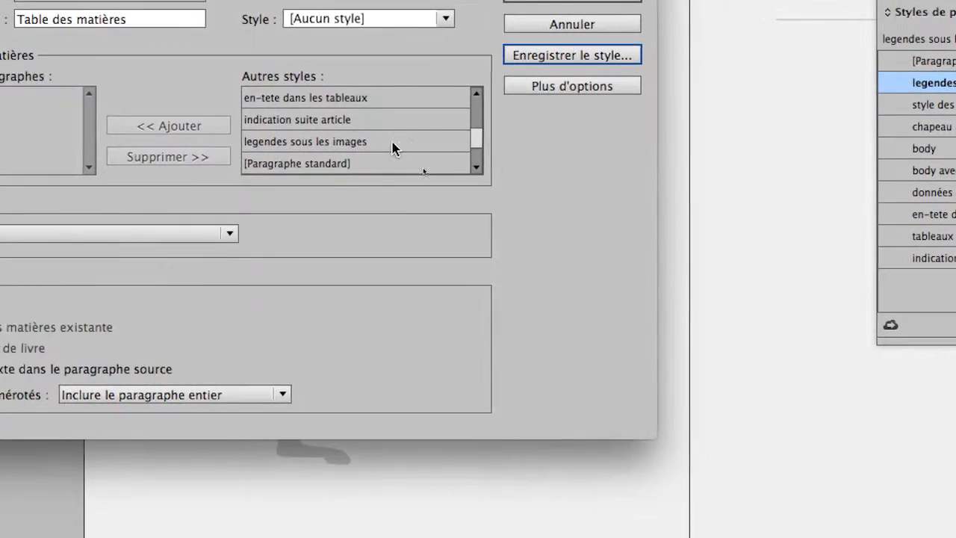
left_click(340, 148)
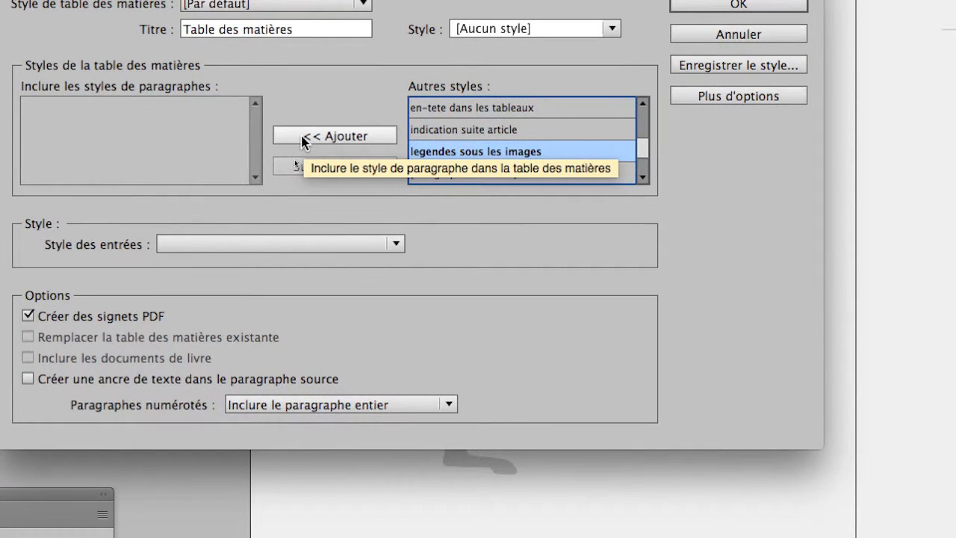
left_click(305, 142)
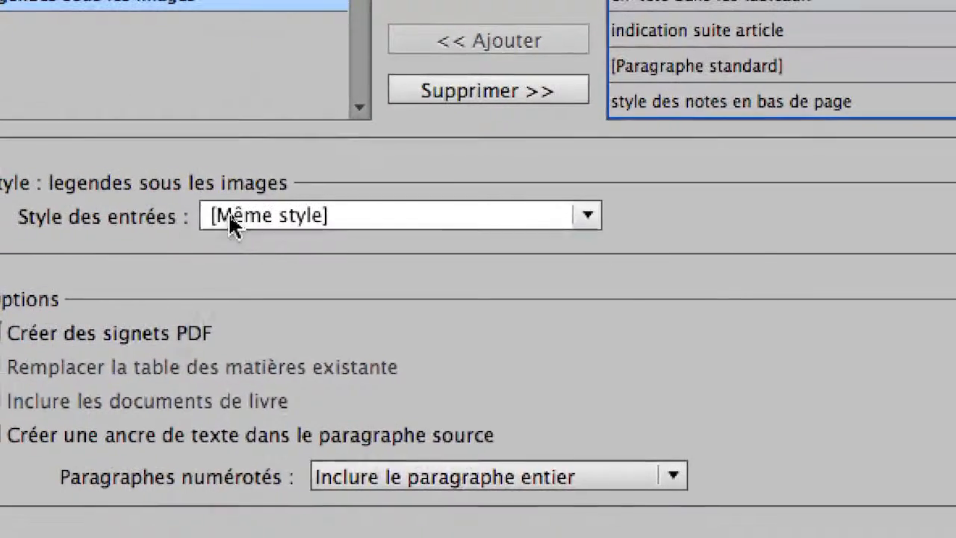
Keep [Même style] as the entry style, show the extended options and enable Continue for the table of contents
left_click(234, 216)
left_click(231, 217)
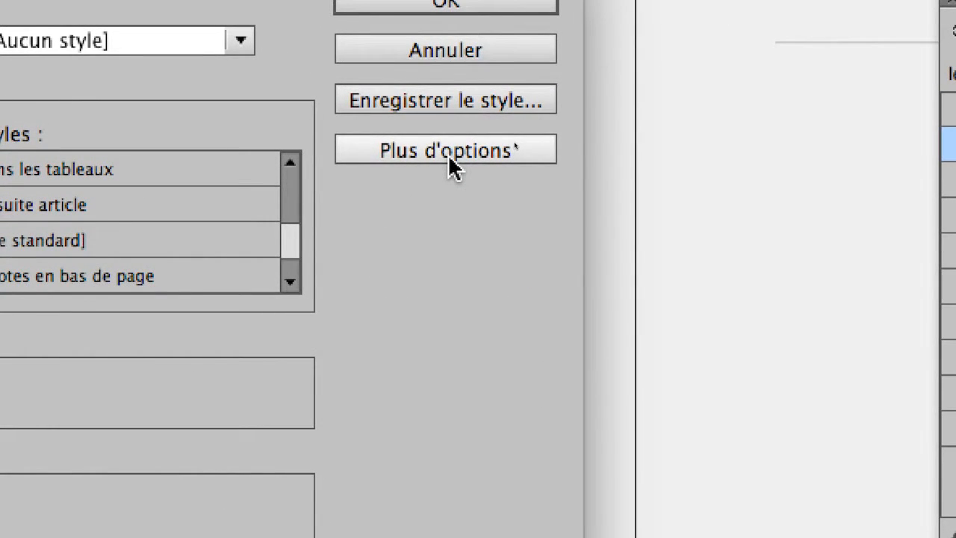
left_click(448, 154)
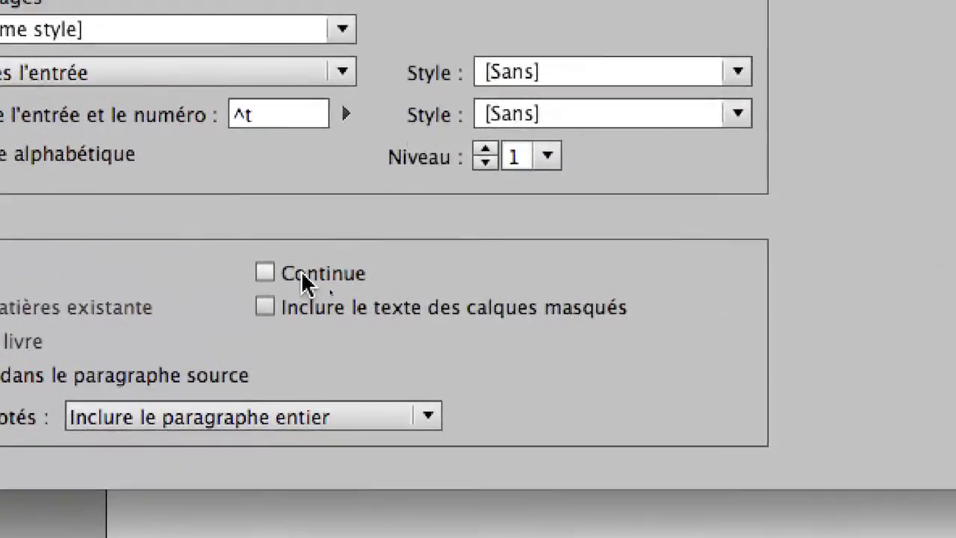
left_click(727, 248)
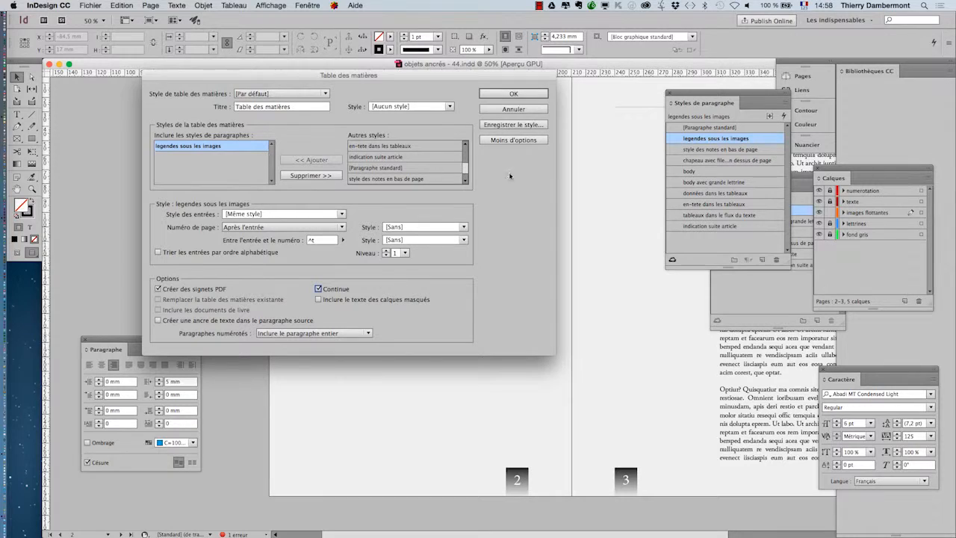
Save the table of contents settings as a style named "TDM credits photos"
key("alt")
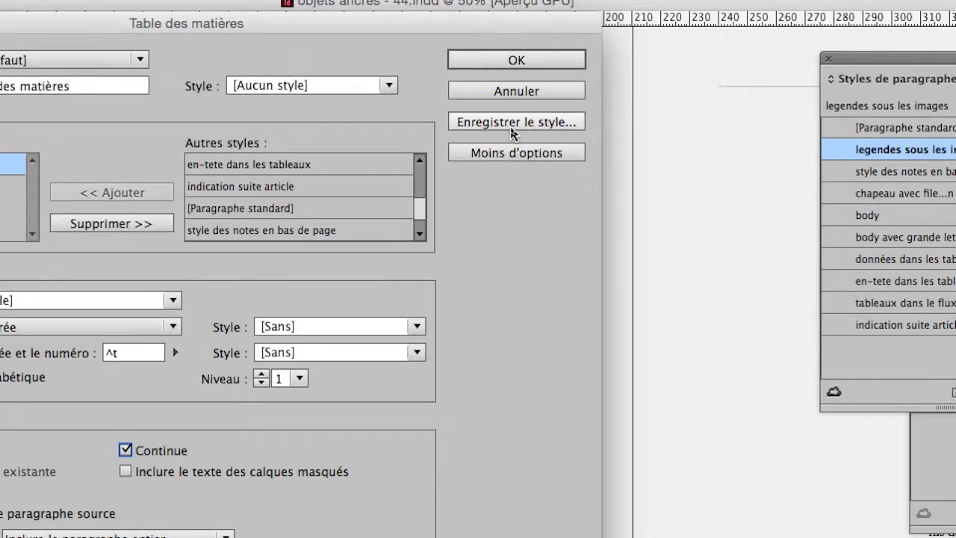
left_click(512, 128)
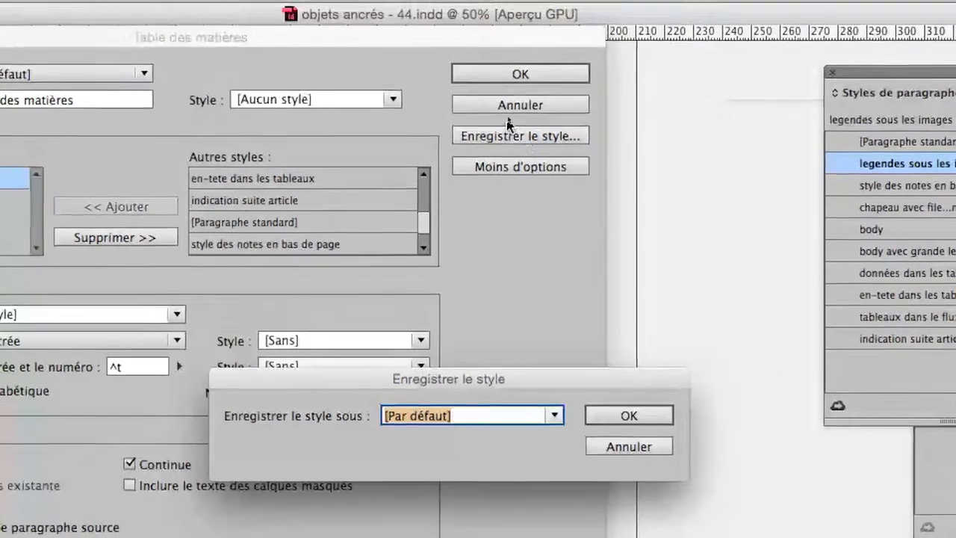
type("cred")
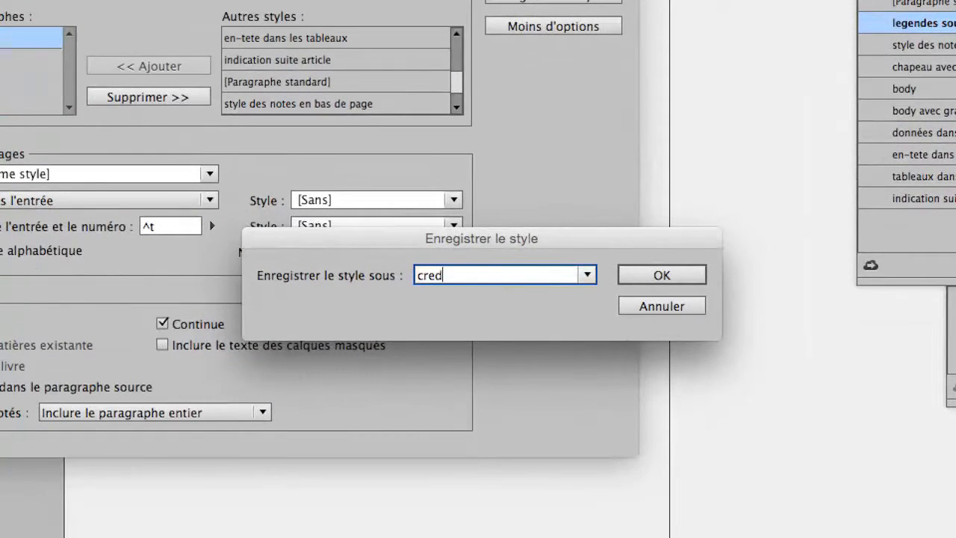
key("BackSpace")
key("BackSpace")
key("BackSpace")
key("BackSpace")
type("TDM credits p")
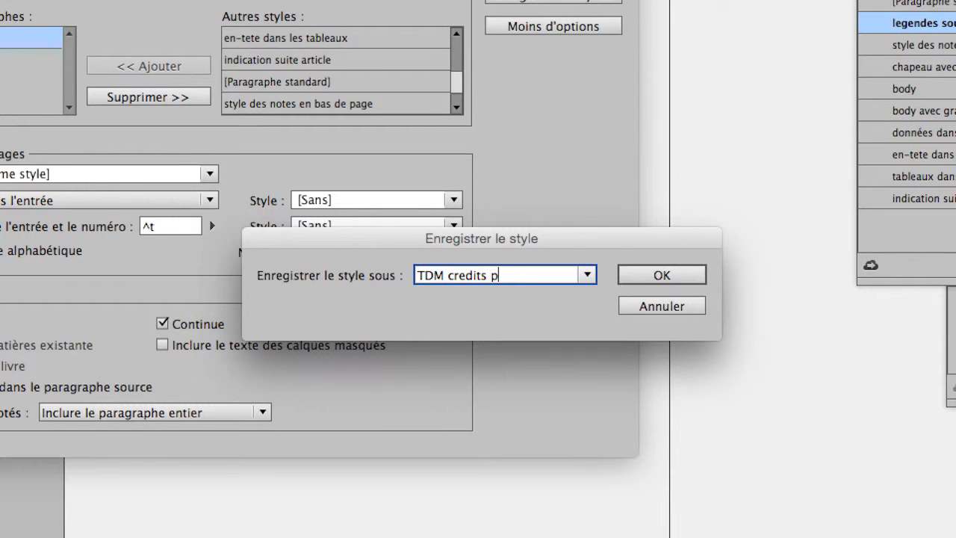
type("hotos")
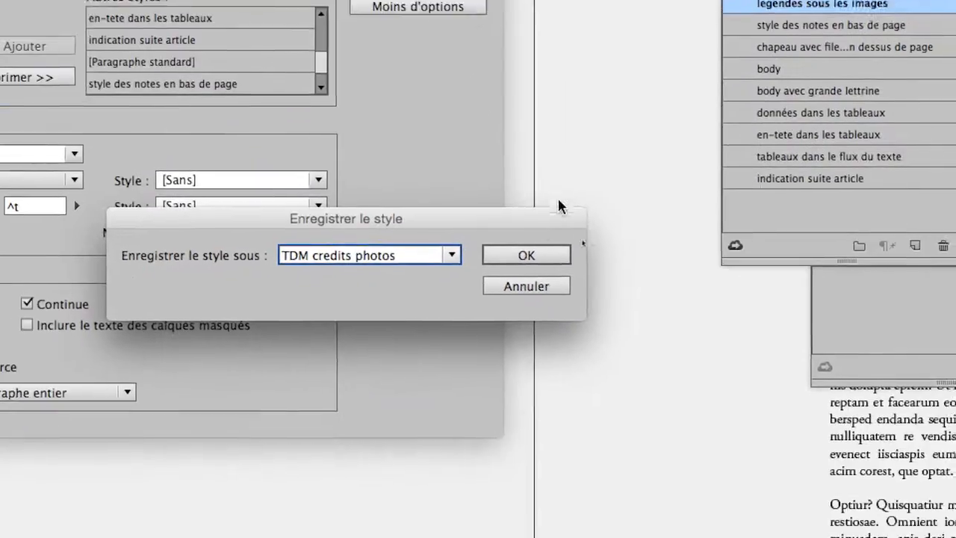
key("Return")
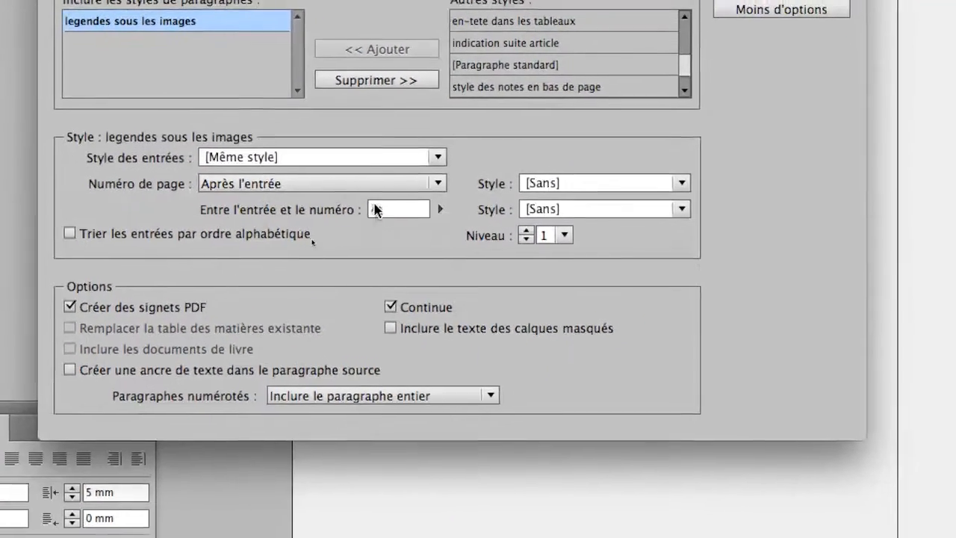
Set the separator between entry and page number to " : page " with its leading space replaced by a non-breaking space (^S)
left_click_drag(382, 209, 365, 210)
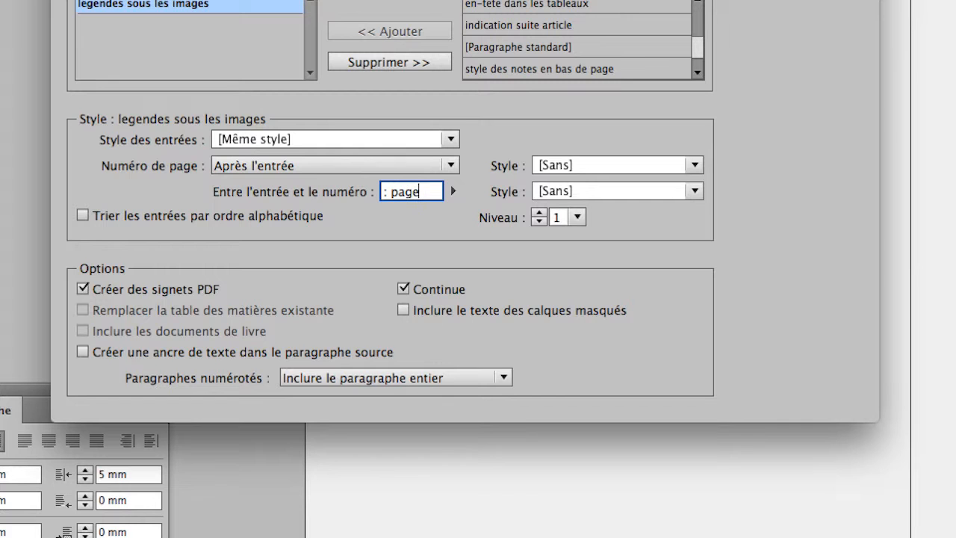
type(": page")
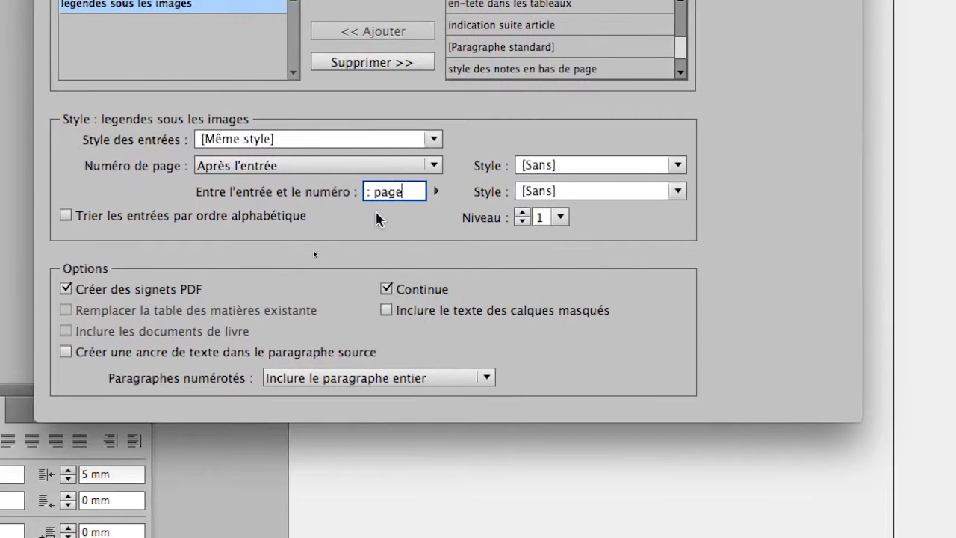
left_click_drag(397, 197, 349, 200)
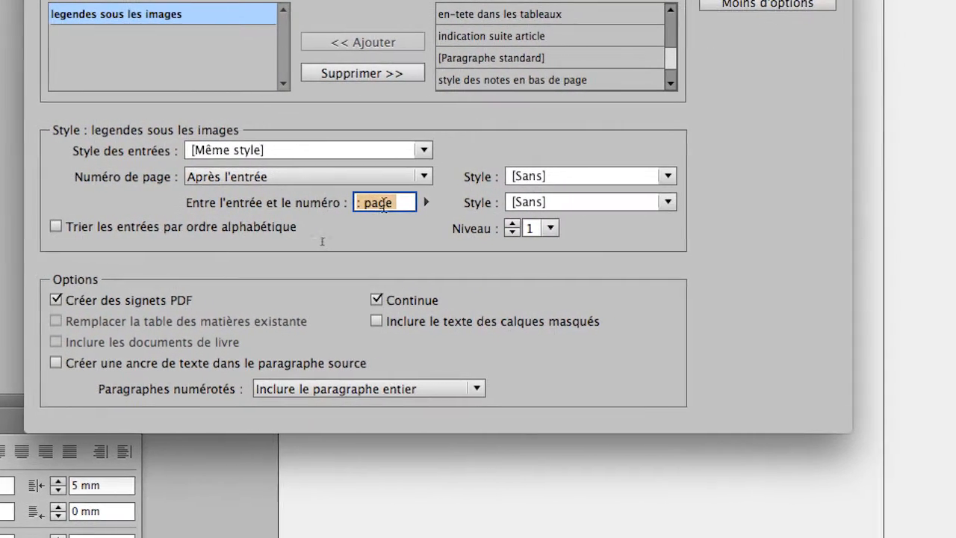
left_click(391, 205)
left_click_drag(389, 204, 336, 203)
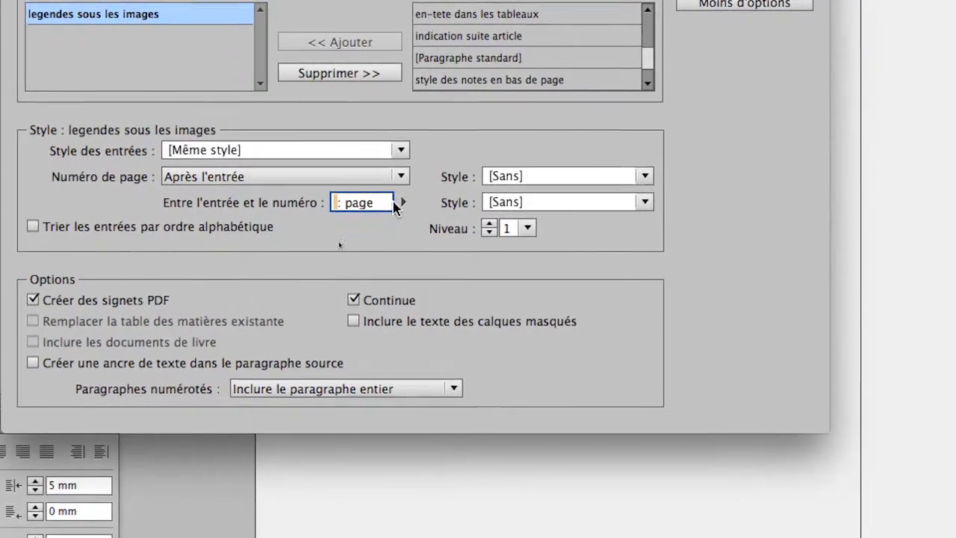
left_click(440, 204)
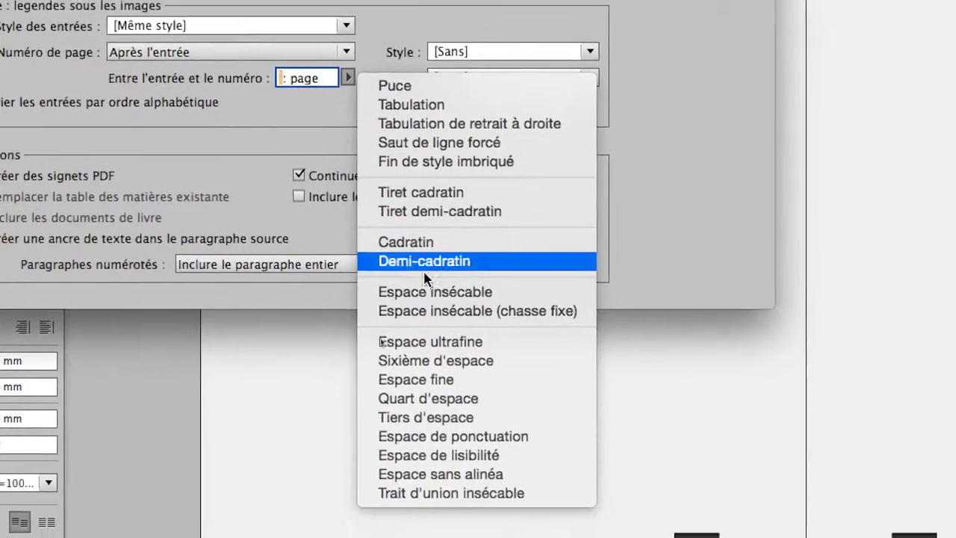
left_click(467, 413)
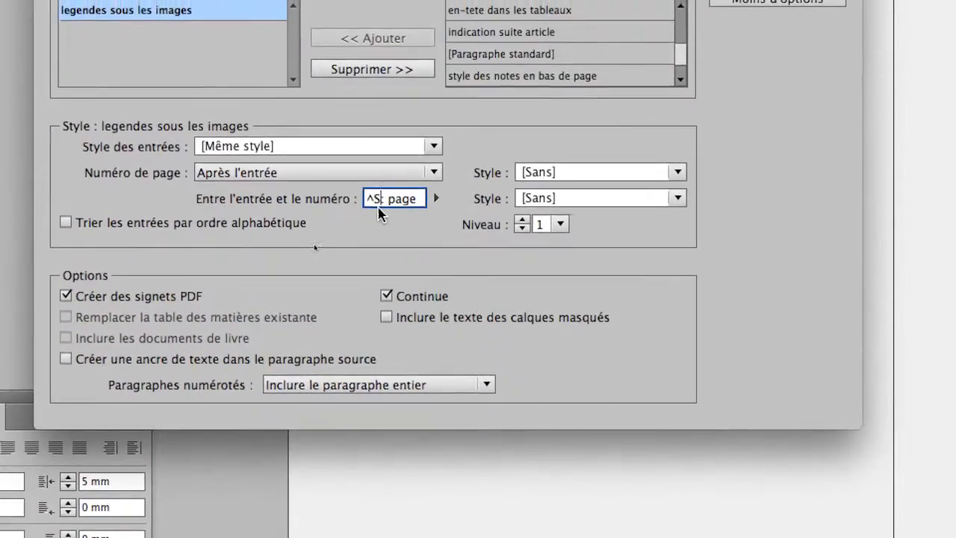
Replace the trailing space of the entry–number separator with a non-breaking space (^S) after "page"
left_click_drag(294, 75, 263, 78)
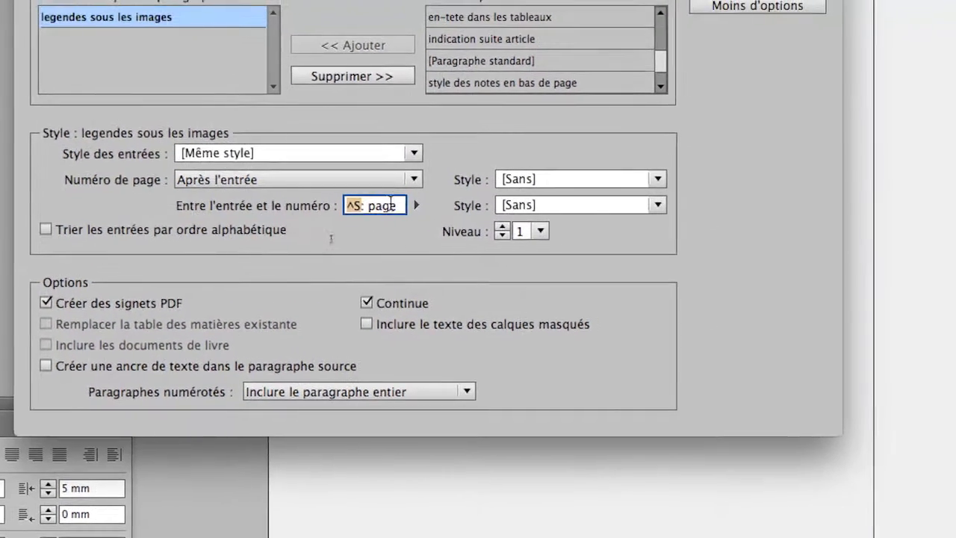
left_click(432, 206)
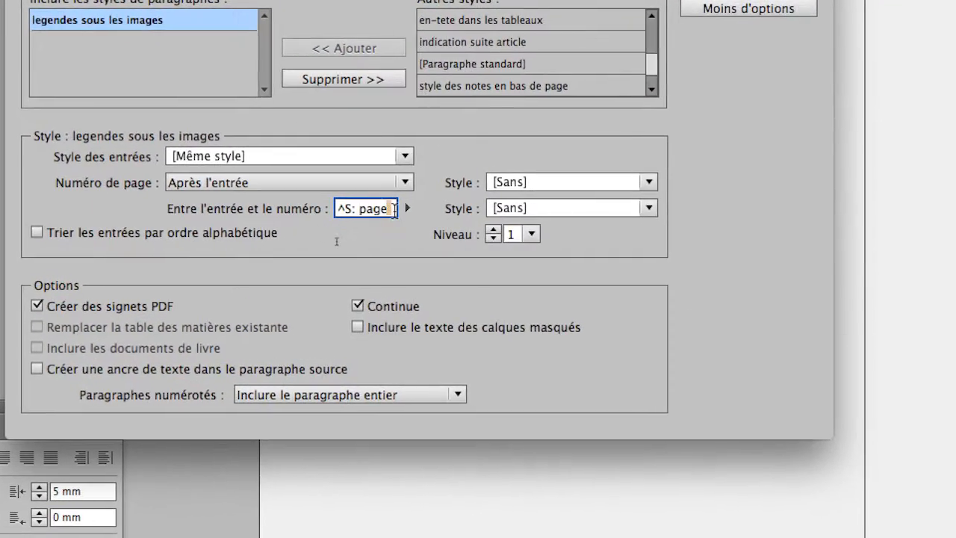
left_click(409, 207)
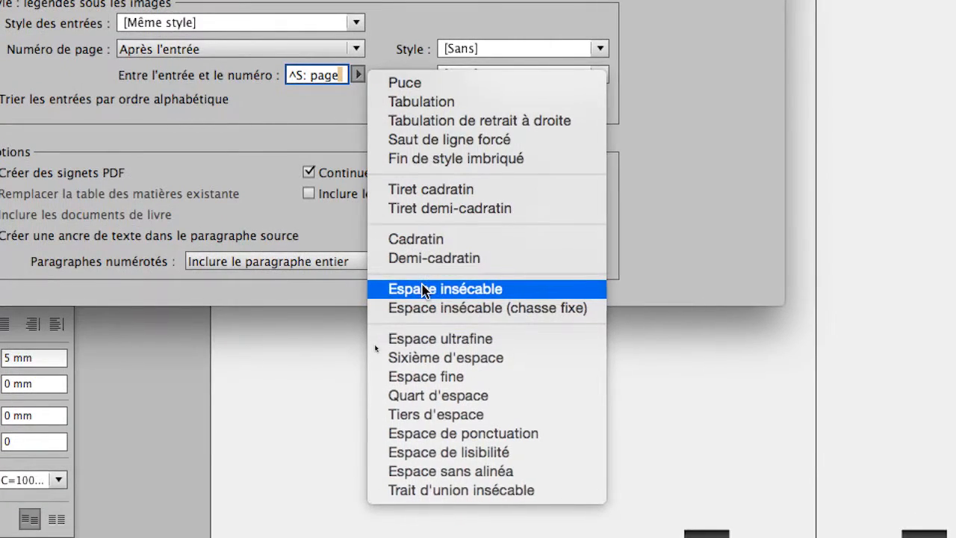
left_click(422, 289)
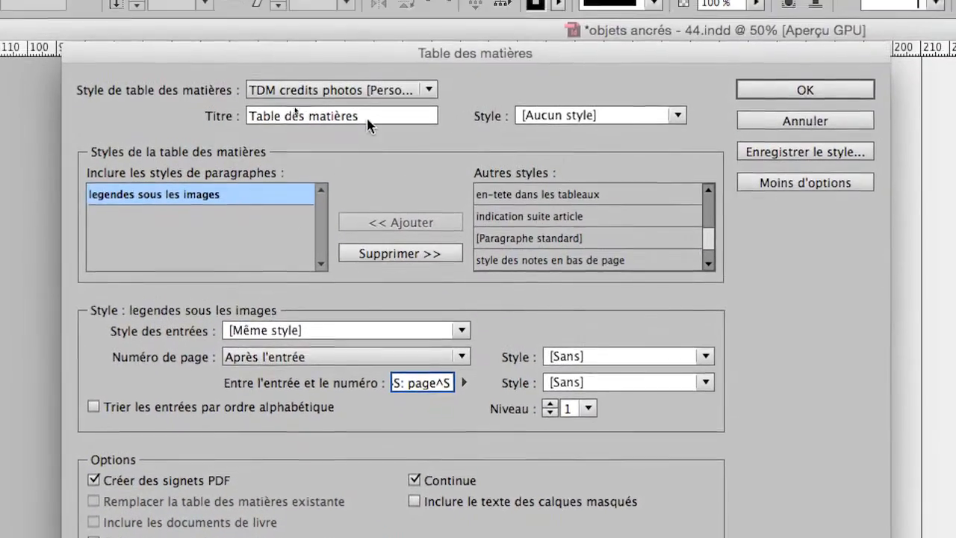
Title the table of contents "Credits photos" and generate it with overset text included
left_click_drag(365, 65, 235, 41)
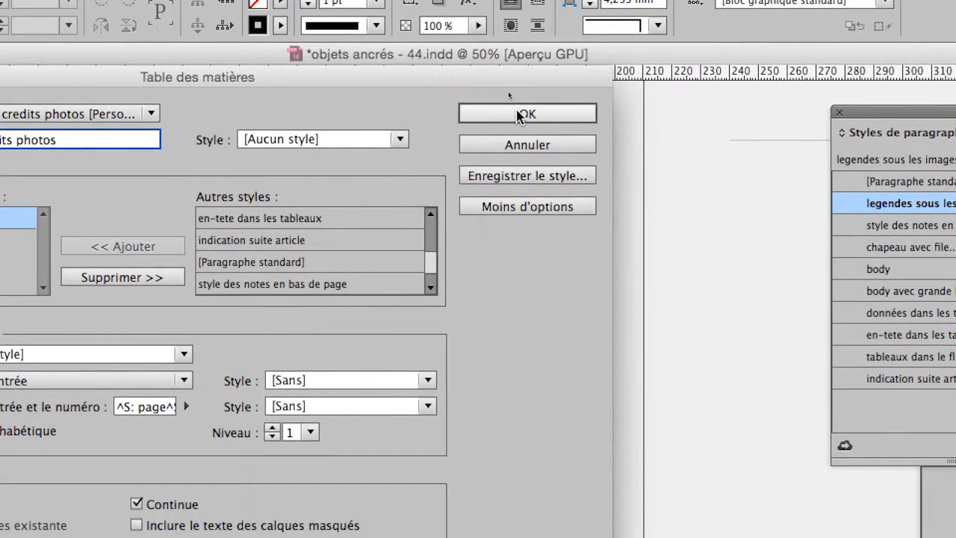
left_click(520, 115)
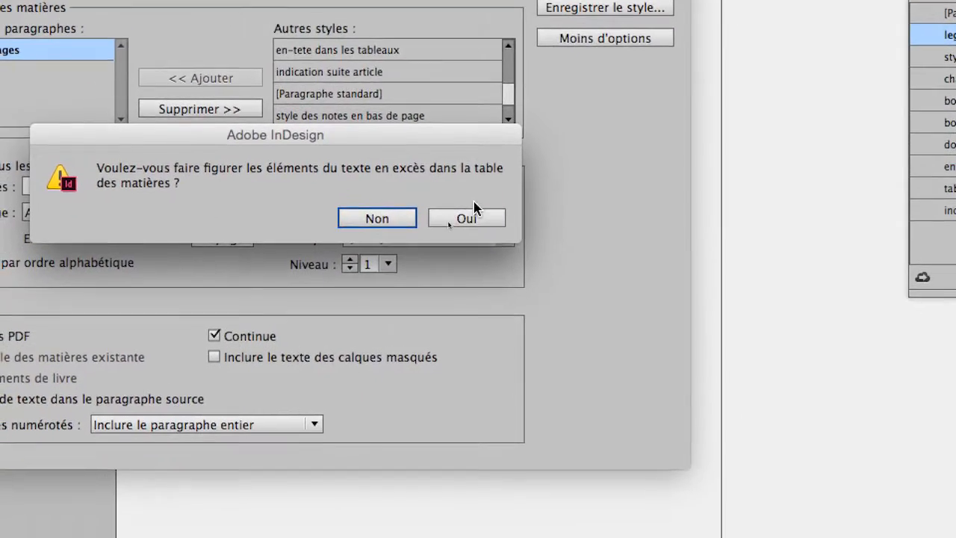
left_click(453, 274)
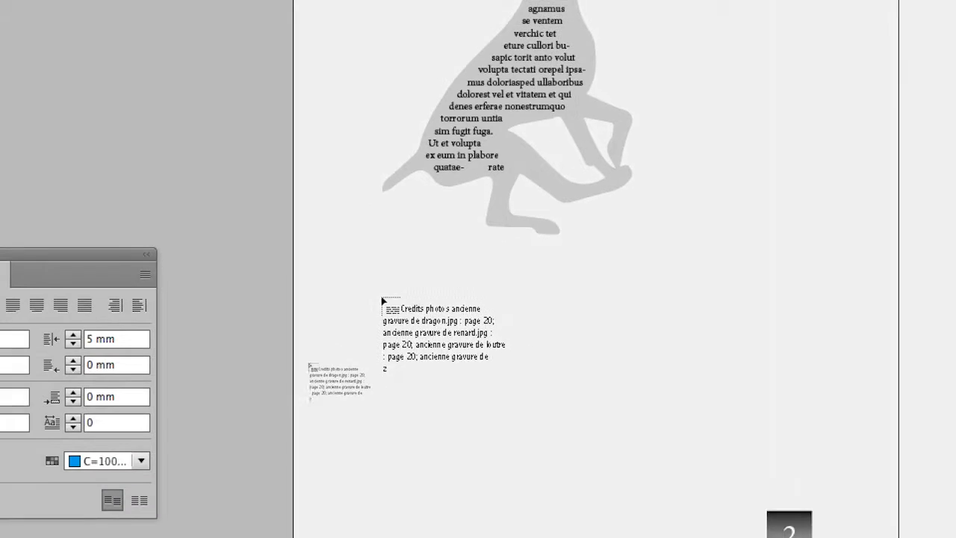
Place the table of contents below the animal silhouette on page 2, in a text frame about 158.5 × 44 mm
left_click_drag(355, 288, 810, 416)
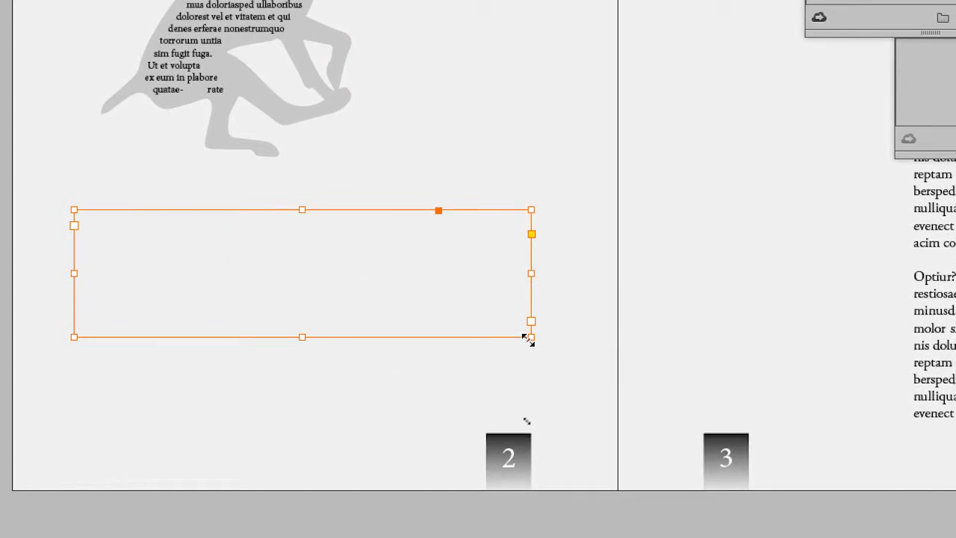
left_click_drag(527, 339, 527, 338)
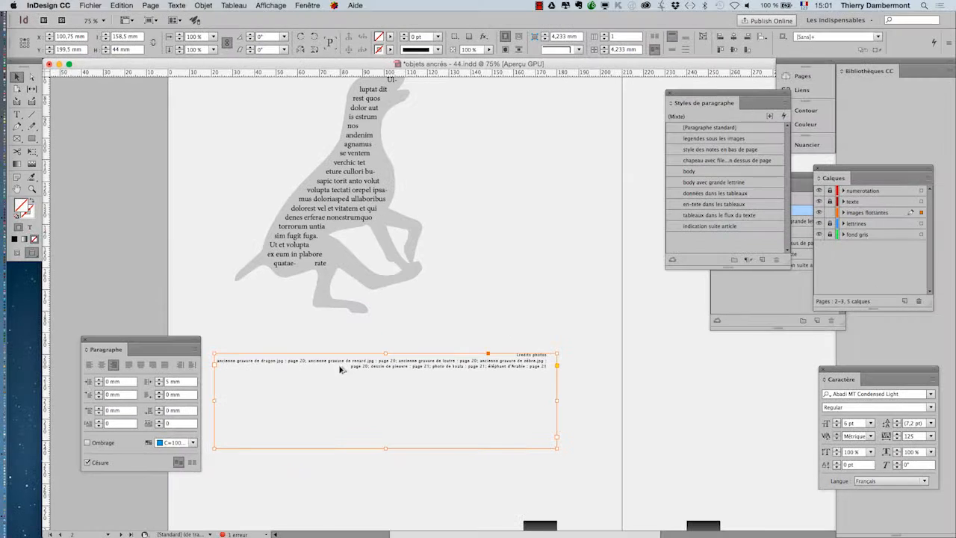
Move the Paragraphe and Styles de paragraphe panels away from the credits text and narrow its frame to about 92 mm
left_click_drag(190, 341, 165, 312)
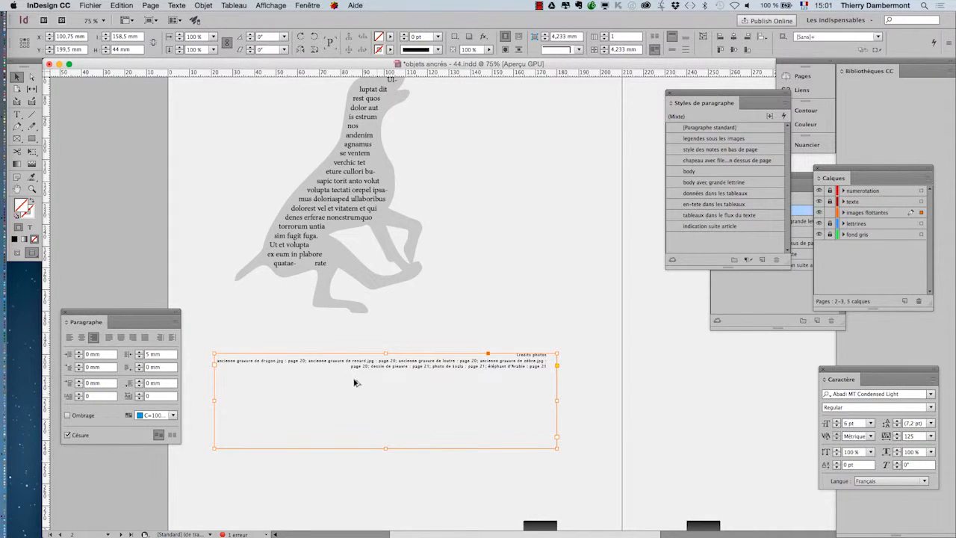
scroll(354, 382, "up", 1)
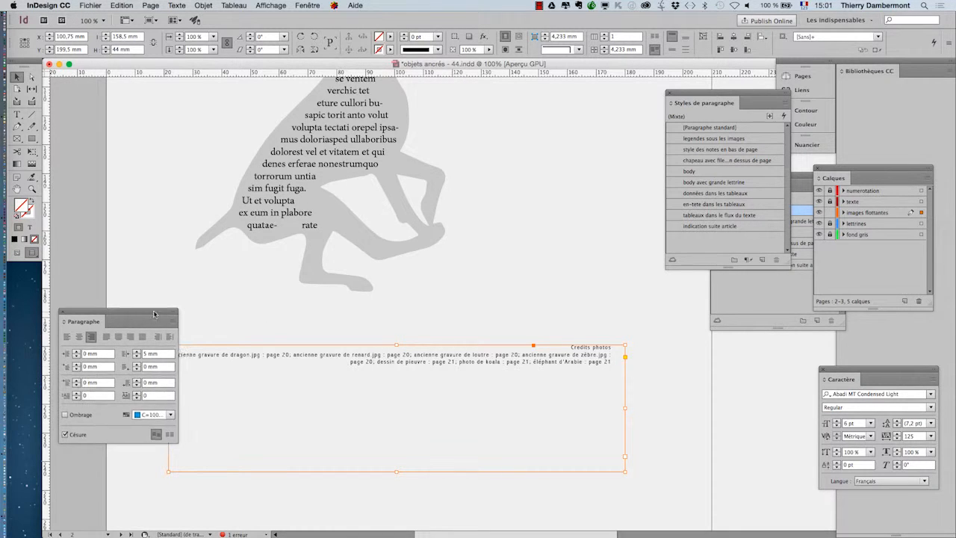
left_click_drag(175, 318, 102, 321)
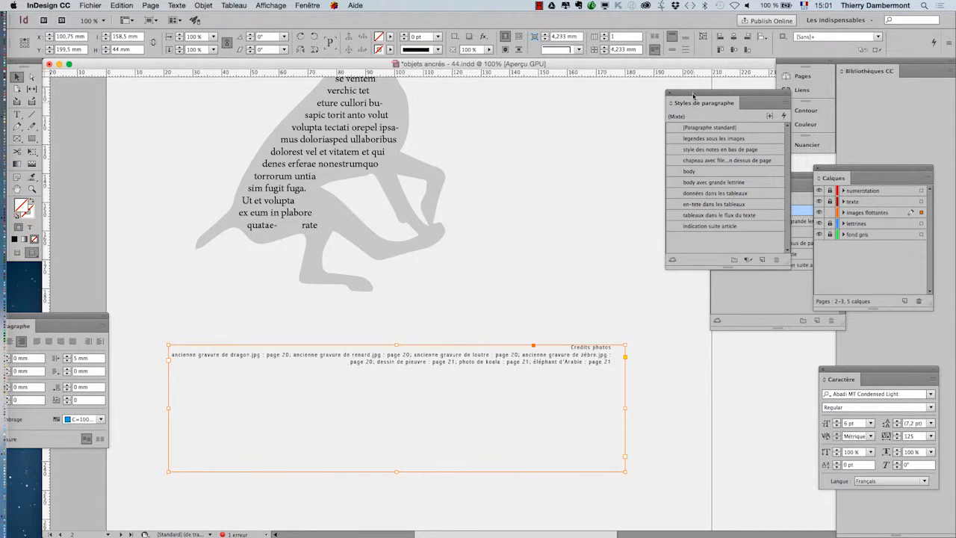
left_click_drag(693, 95, 614, 91)
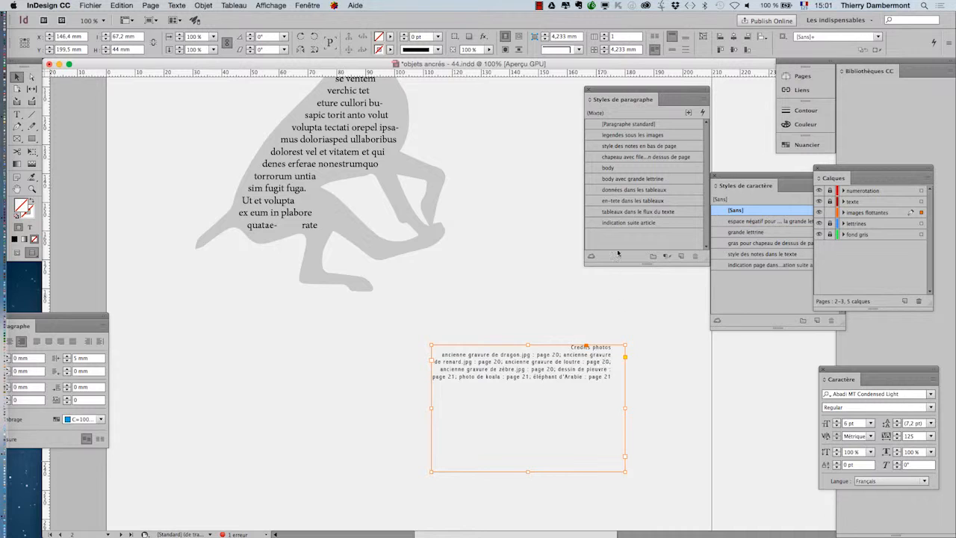
left_click(16, 115)
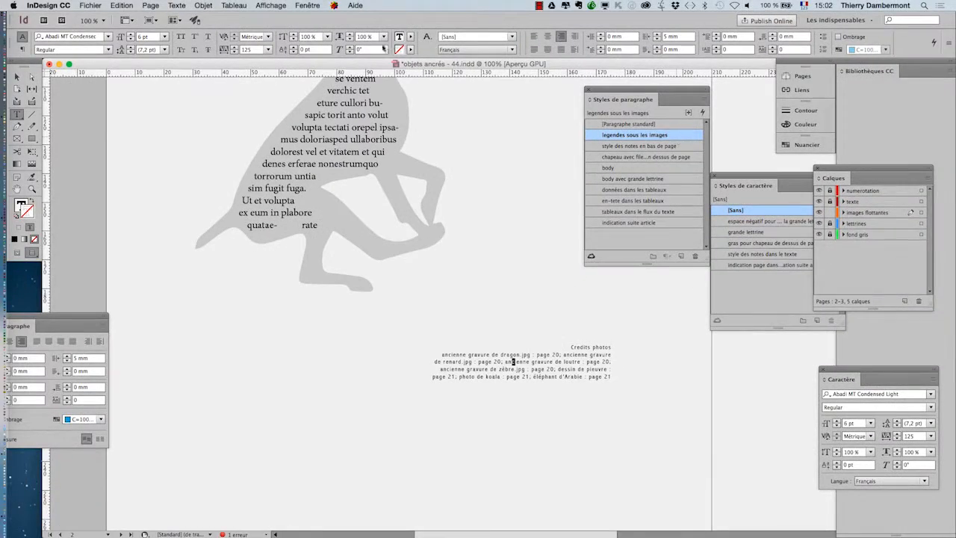
left_click(18, 77)
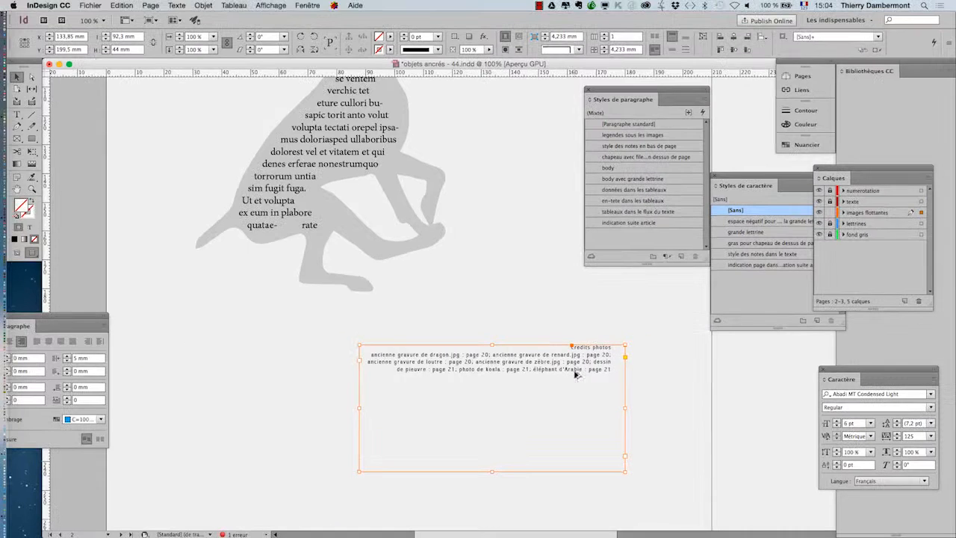
Go to the image captions on page 20 and examine the zebra caption up close
scroll(399, 372, "down", 5)
scroll(400, 371, "down", 2)
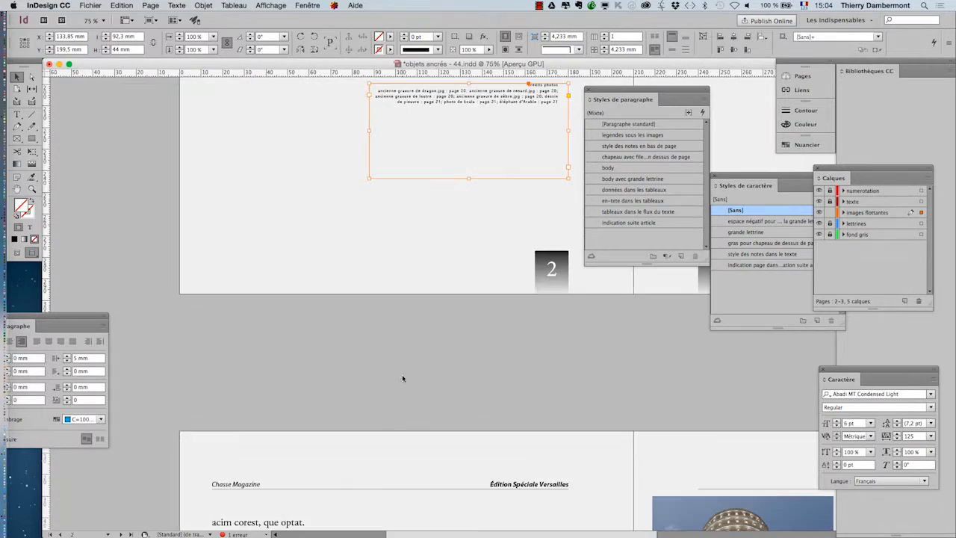
scroll(404, 377, "down", 5)
scroll(407, 384, "down", 20)
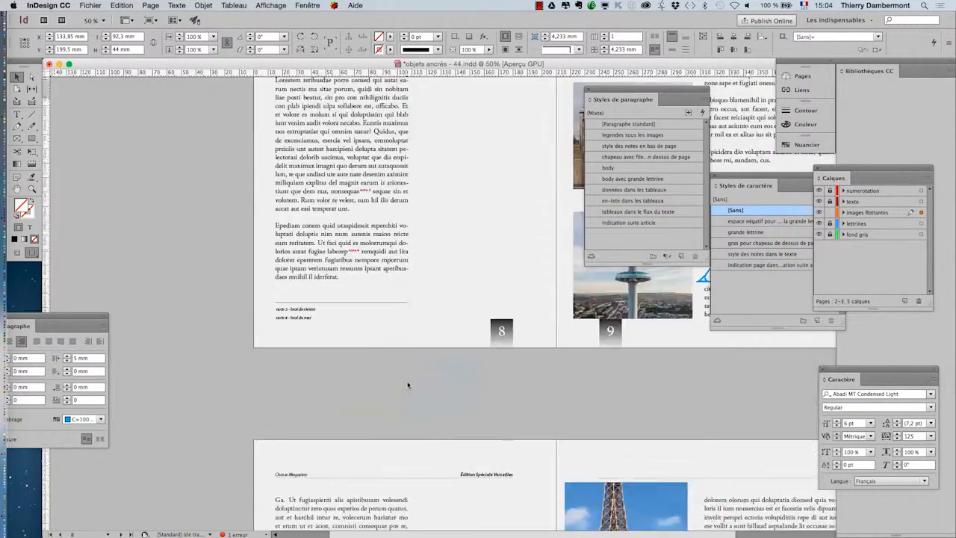
scroll(409, 385, "down", 20)
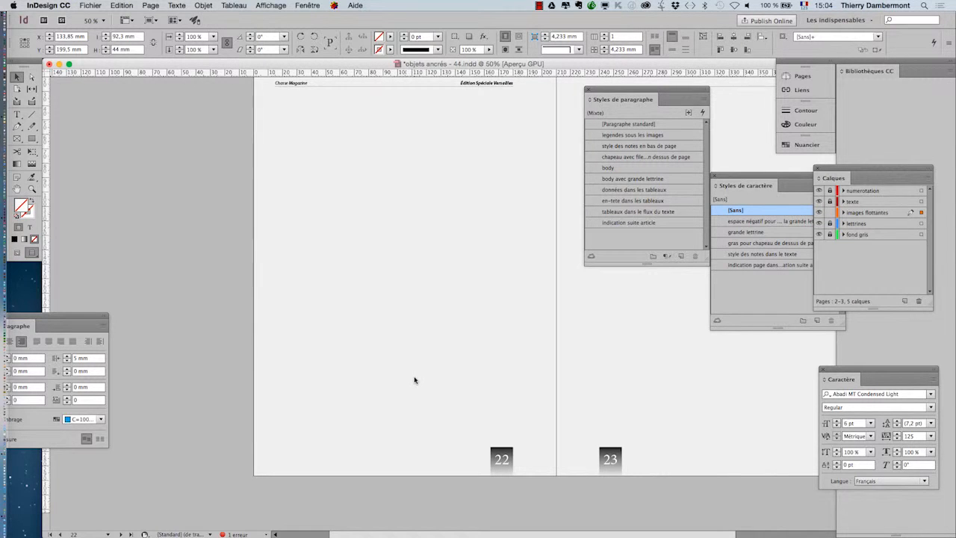
scroll(414, 380, "up", 4)
scroll(390, 165, "up", 2)
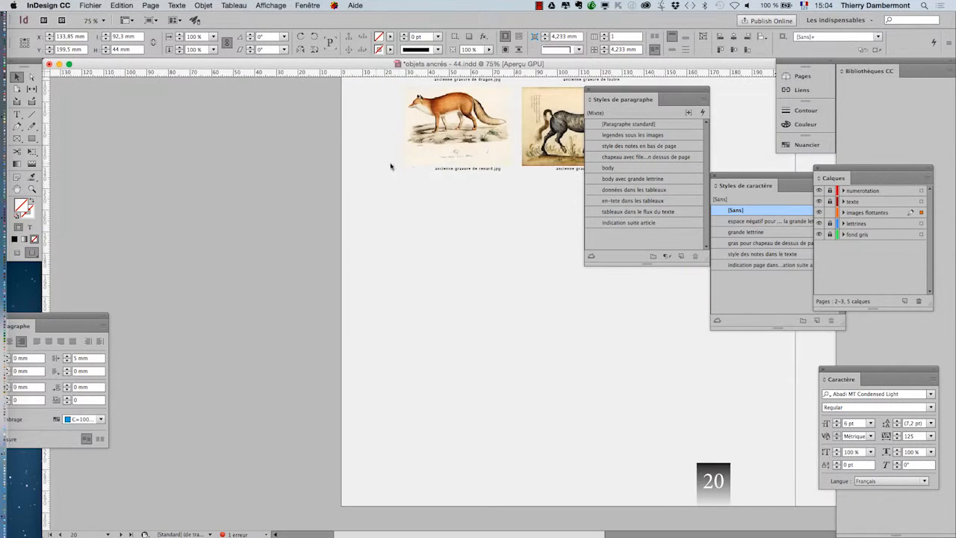
scroll(481, 160, "up", 1)
left_click_drag(530, 231, 416, 420)
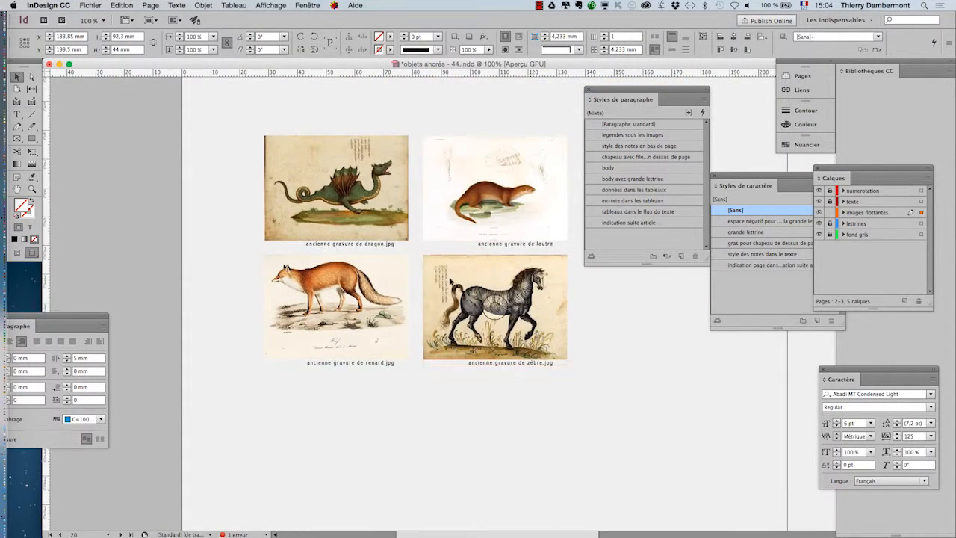
scroll(510, 266, "up", 1)
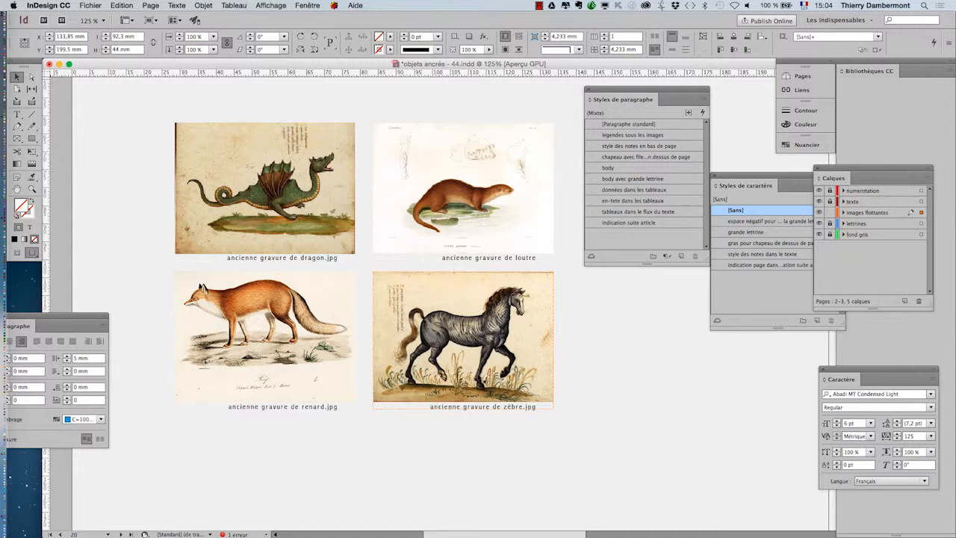
scroll(538, 411, "up", 2)
scroll(539, 411, "up", 2)
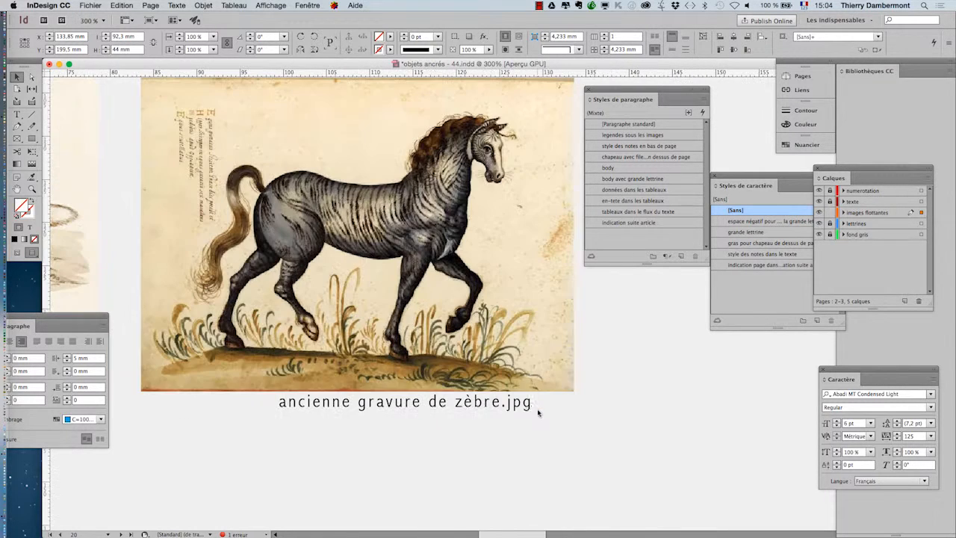
Check which paragraph style is applied to the zebra caption
left_click(16, 114)
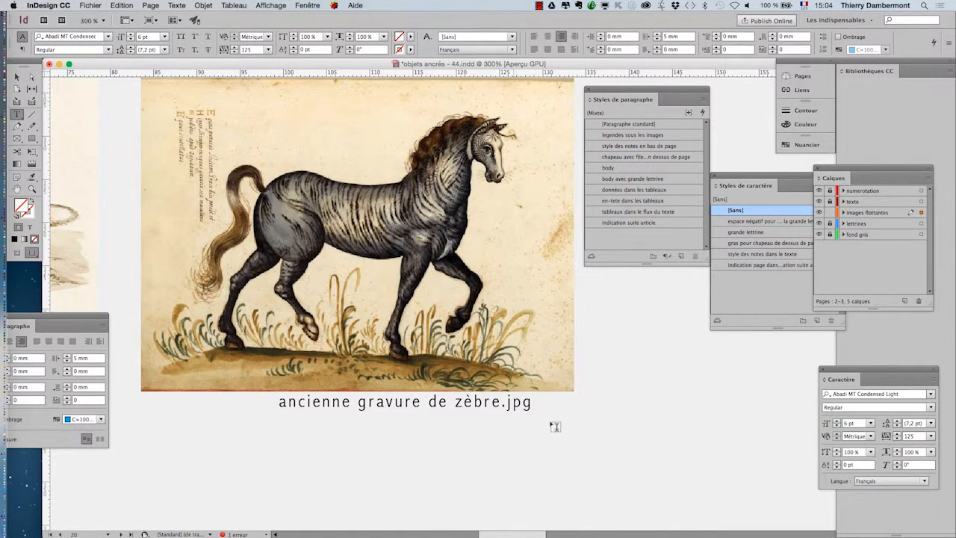
left_click(500, 402)
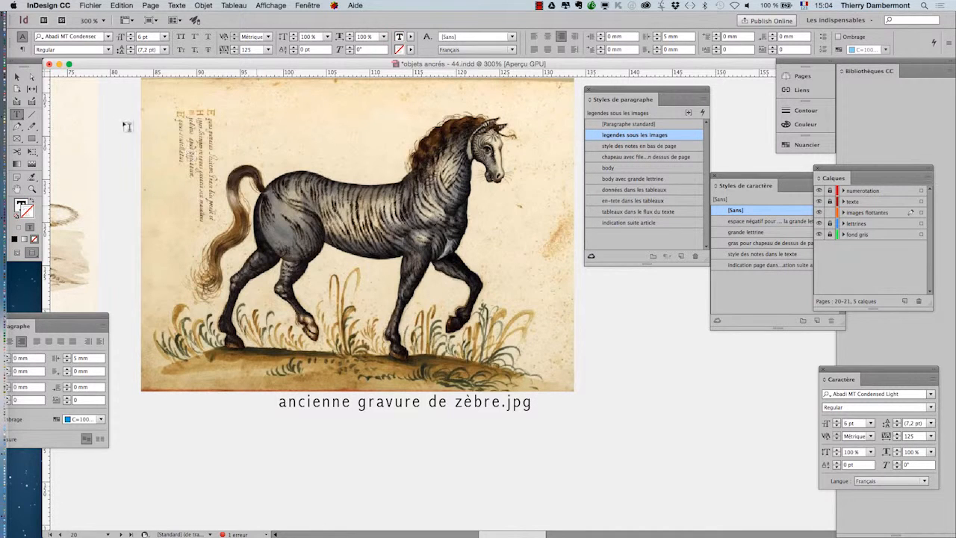
left_click(16, 76)
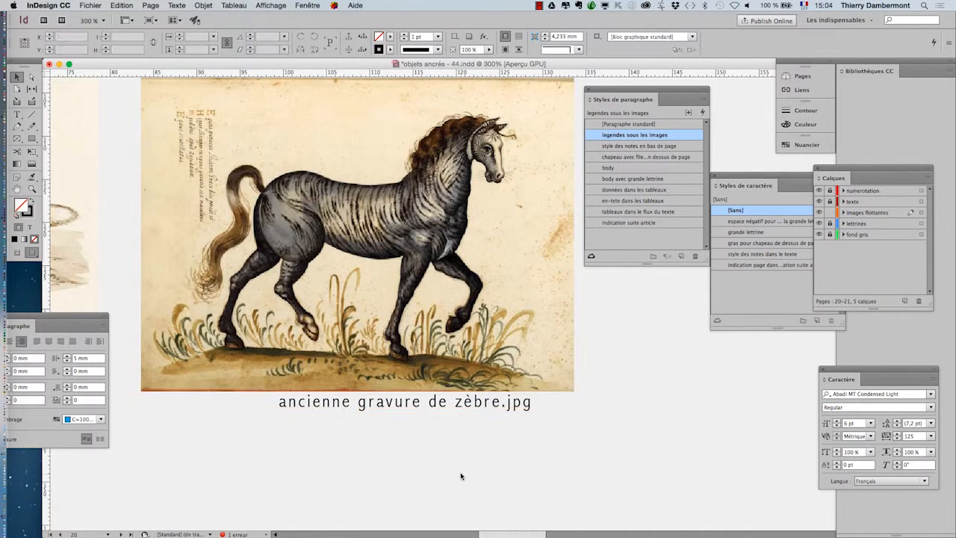
Replace every ".png" with nothing across the document, limited to the paragraph style "legendes sous les images"
key("super+minus")
key("super+minus")
key("super+f")
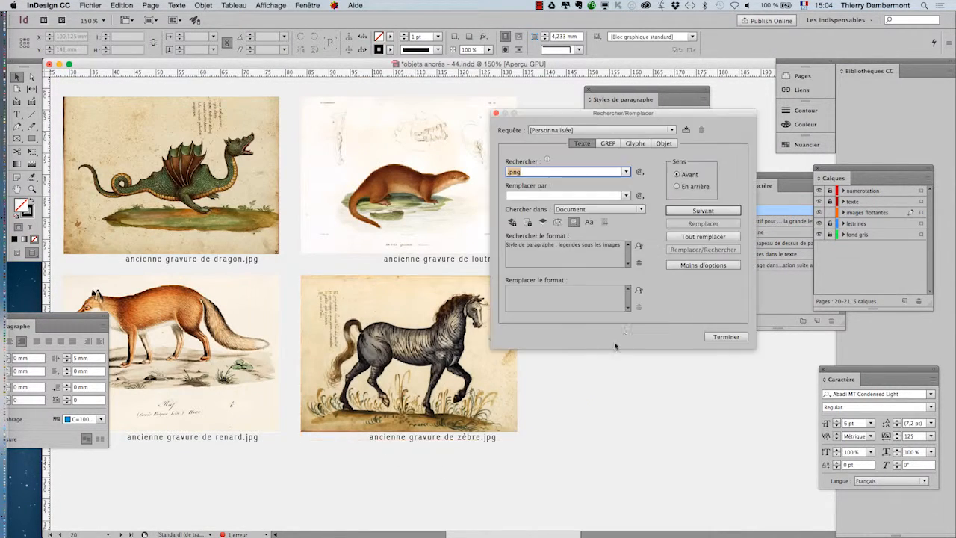
left_click(718, 236)
left_click(544, 288)
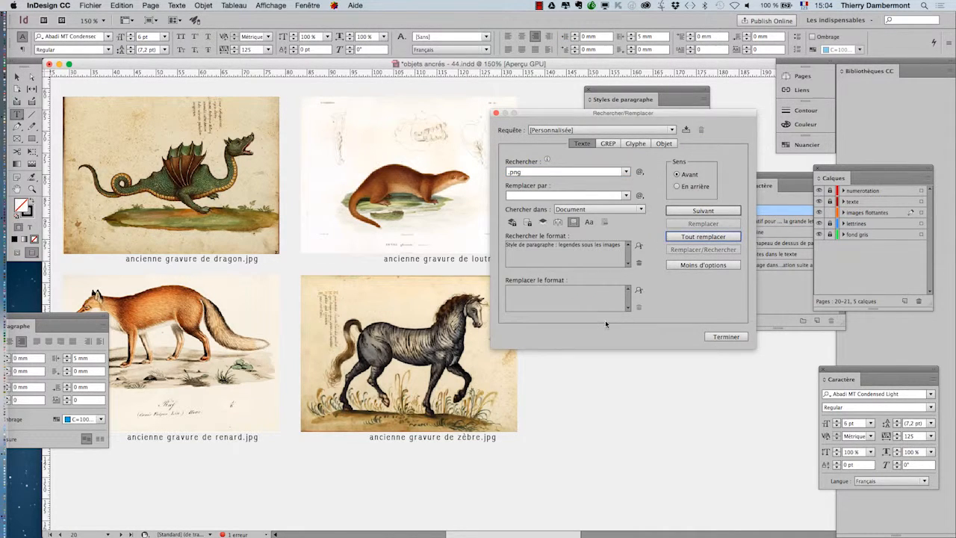
Replace every ".jpg" with nothing in the same paragraph style throughout the document and finish the search
left_click(519, 173)
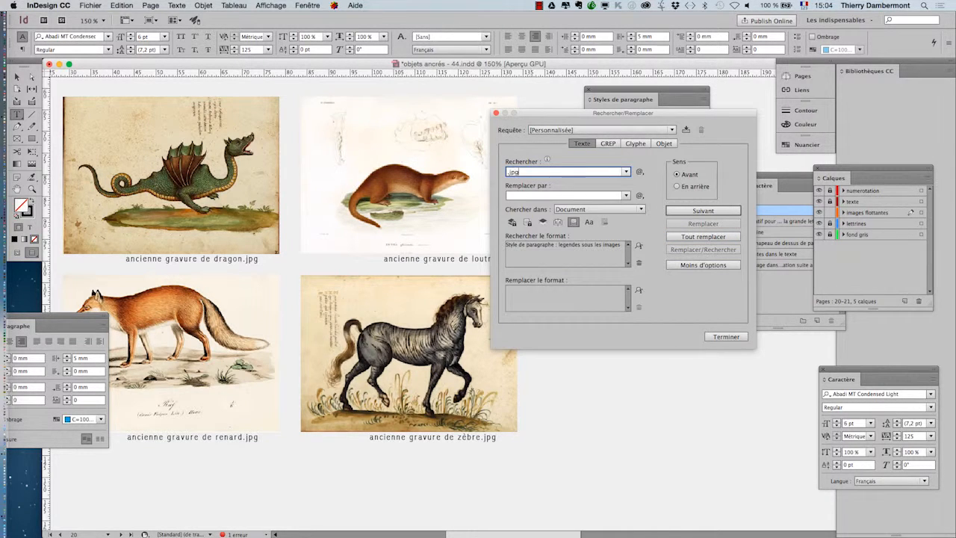
left_click(702, 236)
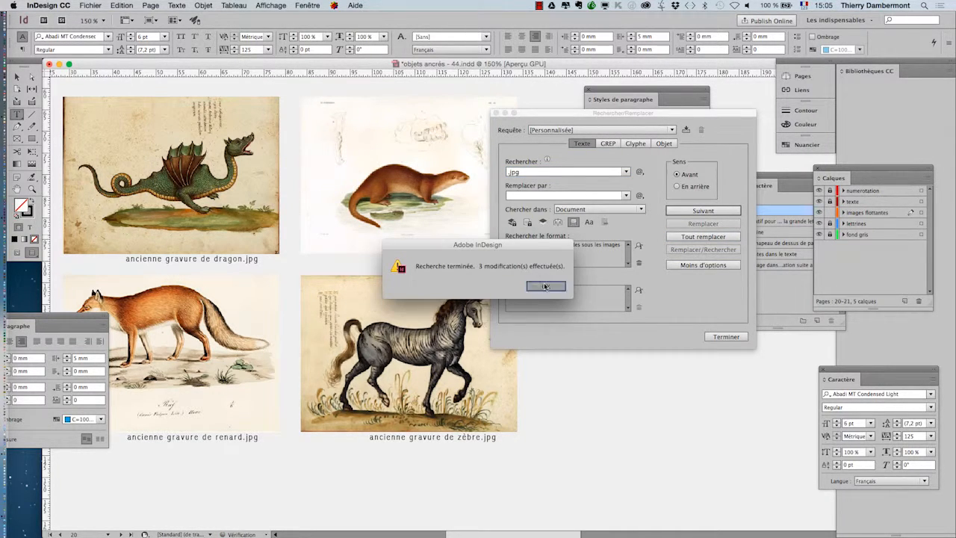
left_click(545, 286)
left_click(725, 337)
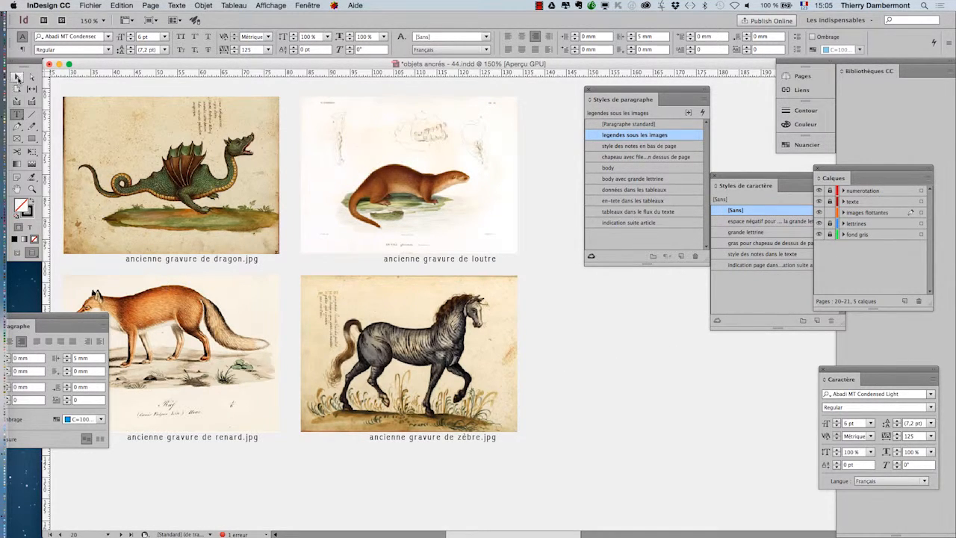
Examine the dragon and zebra captions on page 20 to see whether the file extension is removed
left_click(17, 76)
left_click(200, 260)
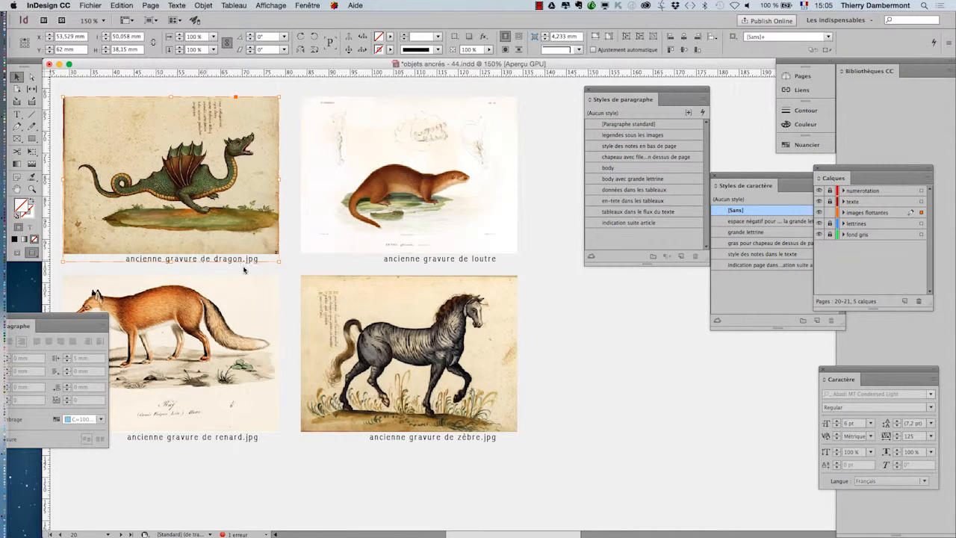
left_click(426, 441)
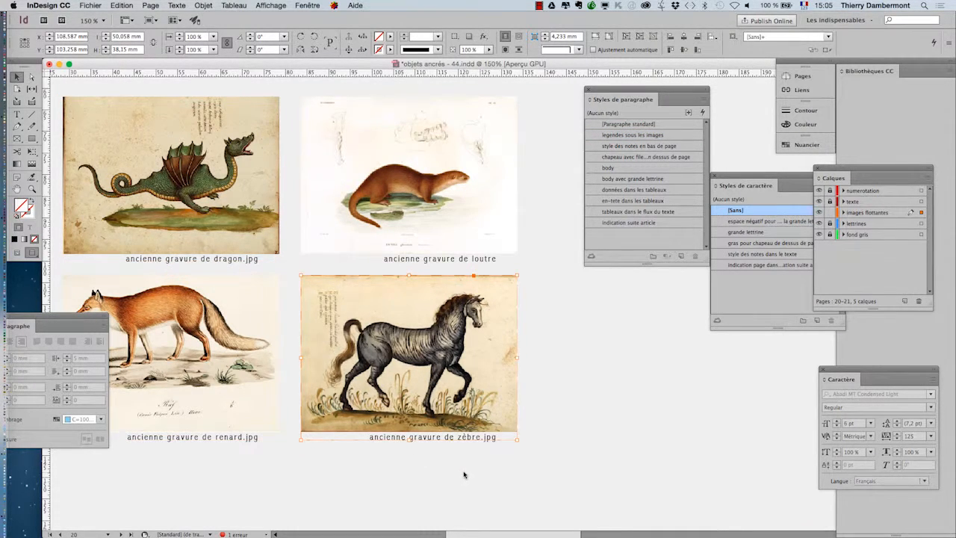
key("super+1")
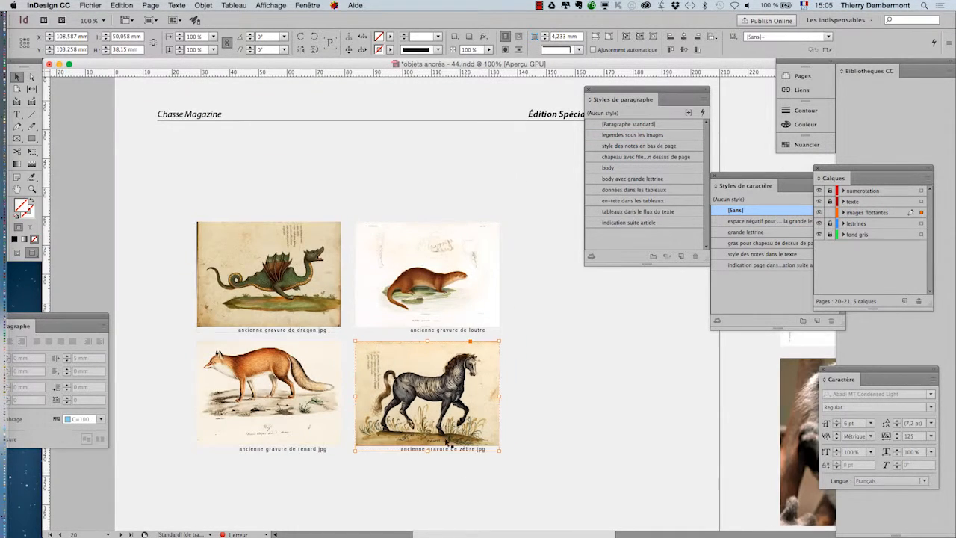
left_click(281, 329)
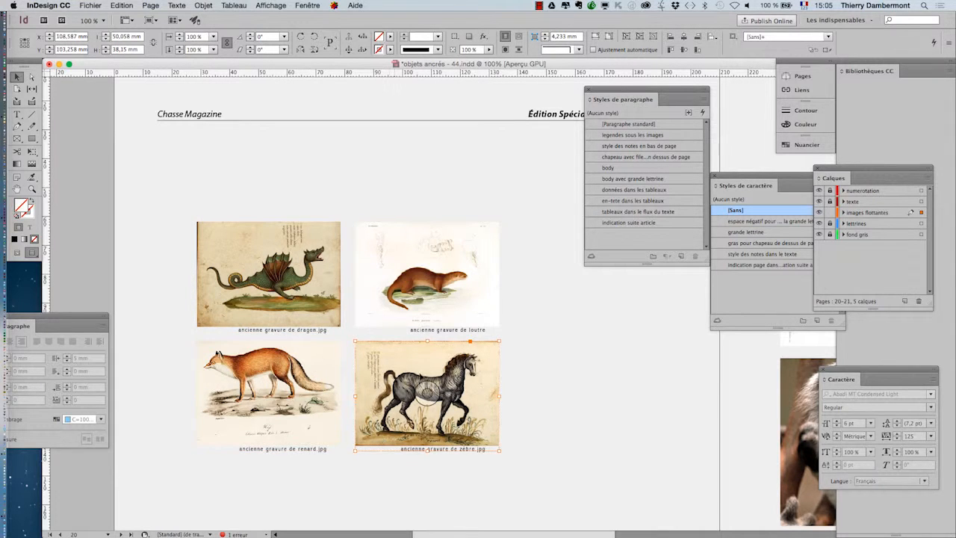
scroll(443, 360, "up", 5)
key("super+minus")
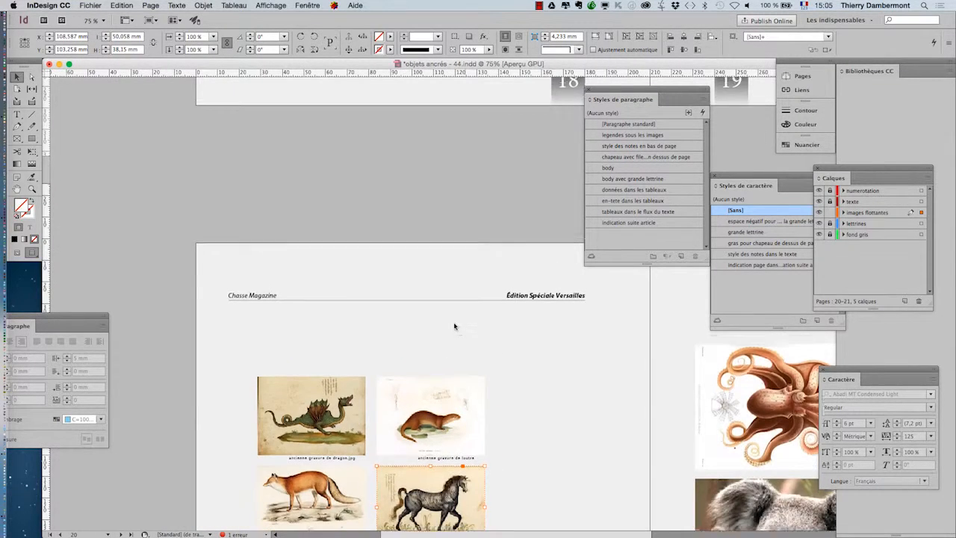
Reduce the photo credits text frame on page 2 to about 13.5 mm high and place it near the page's lower margin, just above the page number
scroll(452, 326, "up", 2)
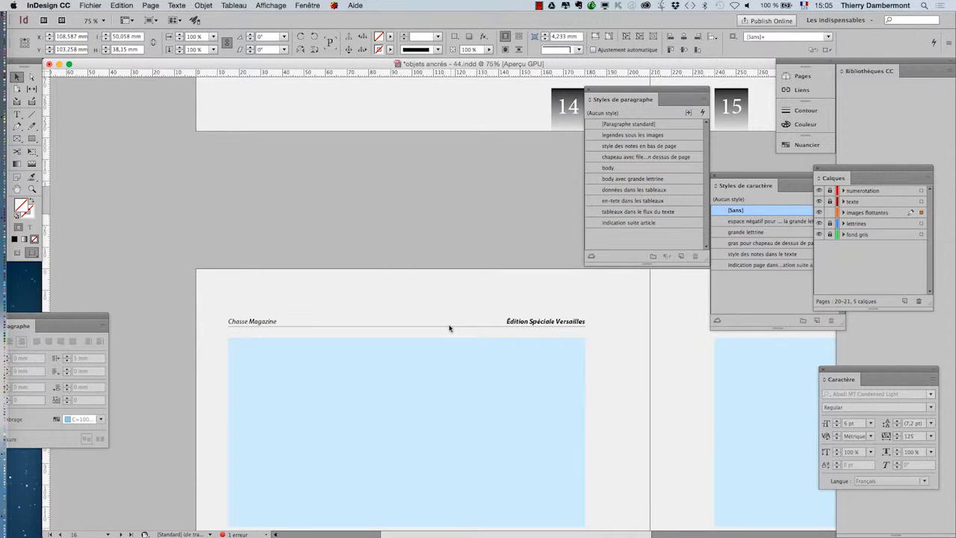
scroll(449, 328, "down", 1)
scroll(461, 301, "up", 20)
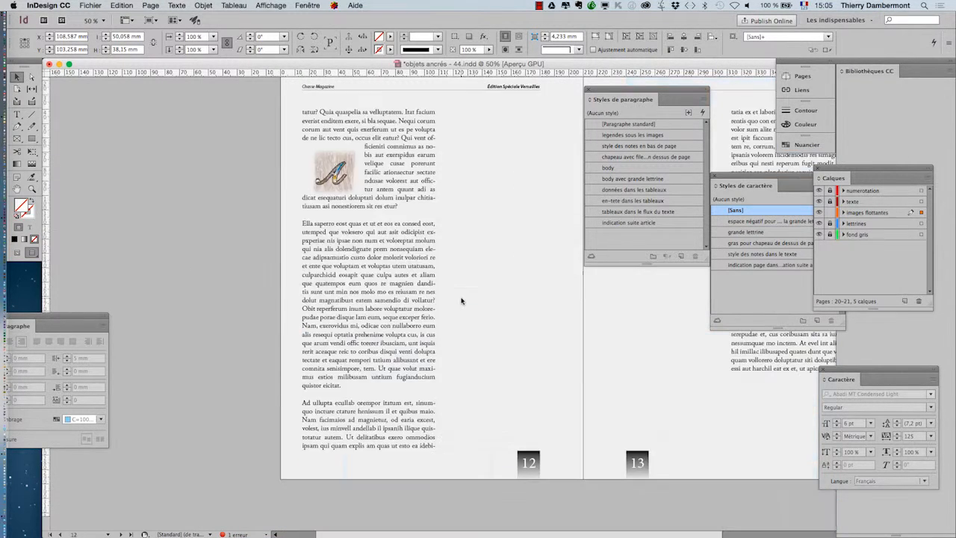
scroll(461, 299, "up", 5)
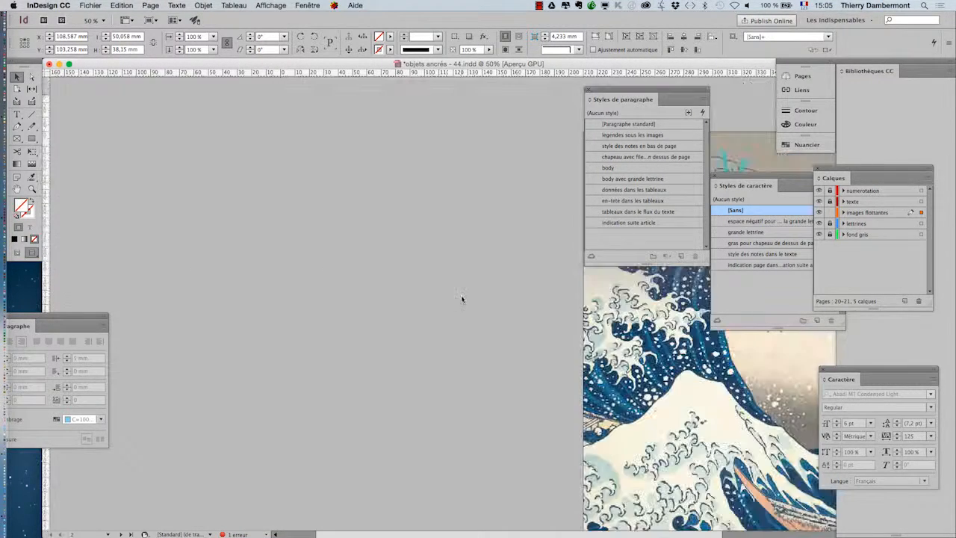
scroll(441, 304, "down", 5)
key("space")
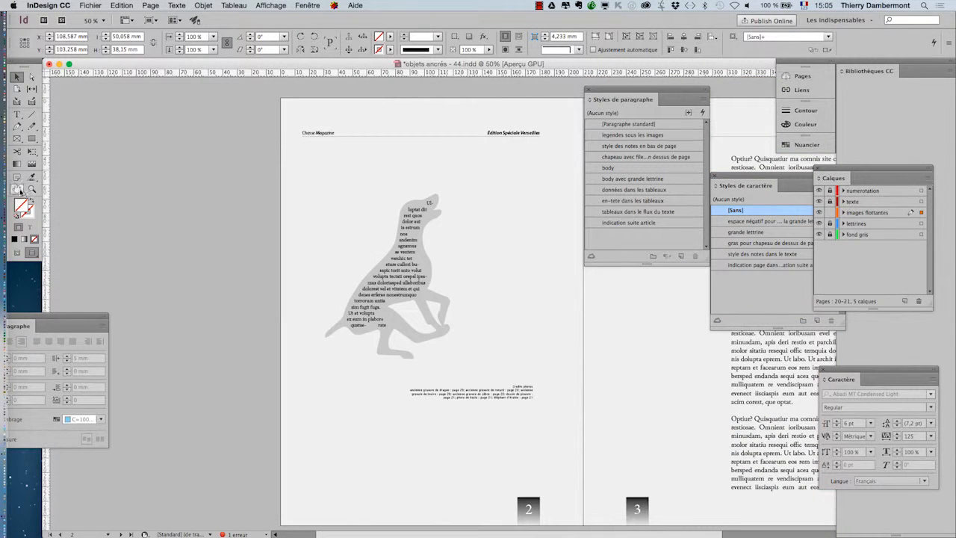
left_click(16, 77)
left_click(520, 404)
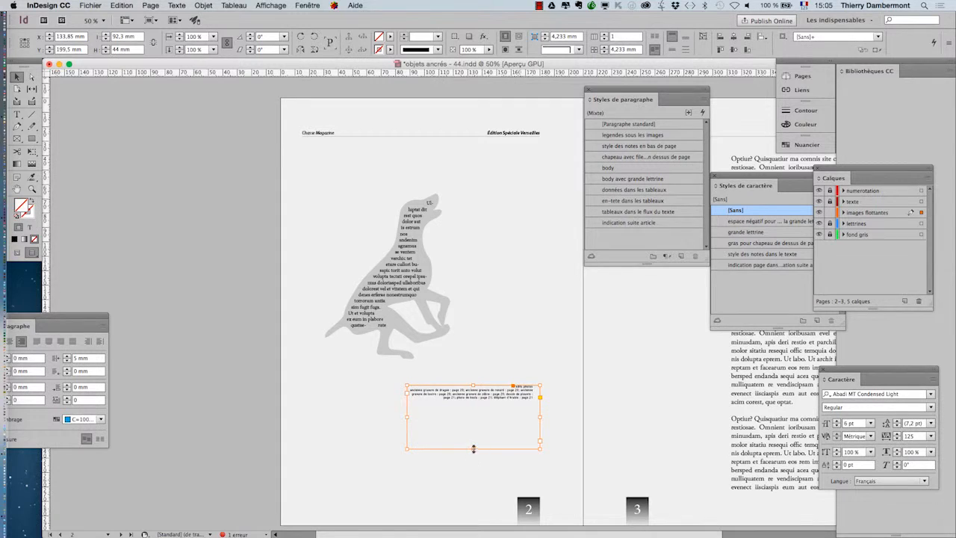
left_click_drag(474, 448, 517, 482)
scroll(513, 482, "up", 2)
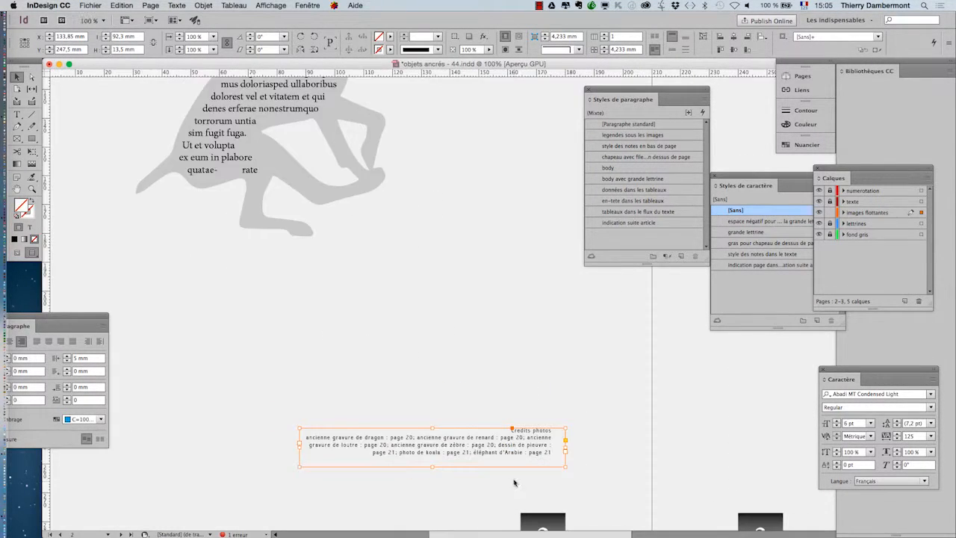
scroll(514, 482, "up", 1)
left_click(512, 481)
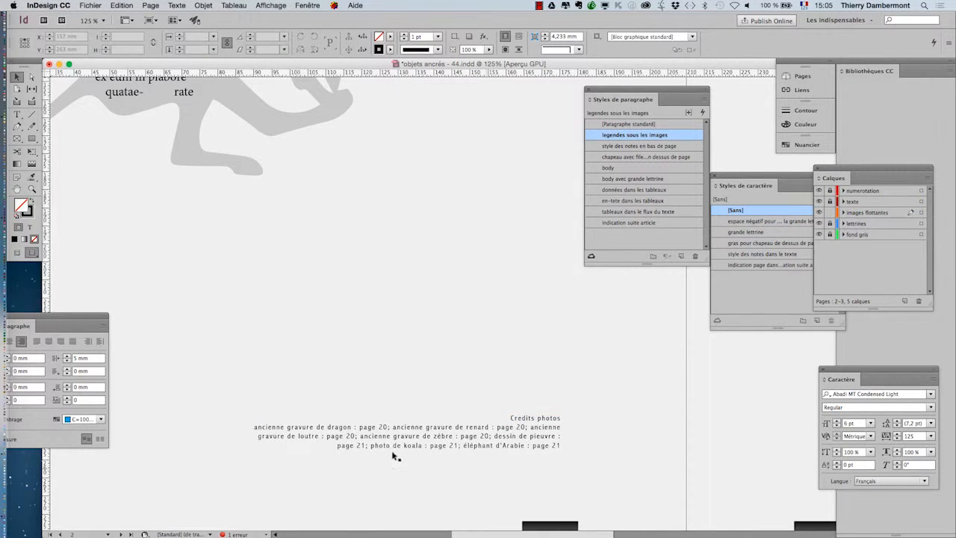